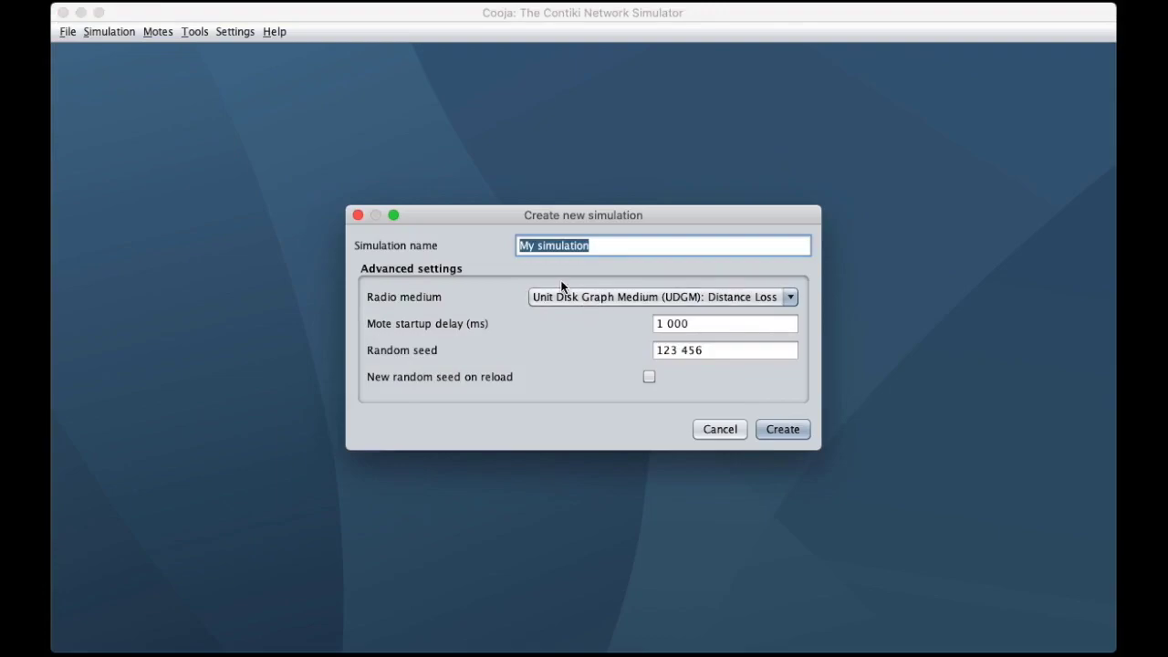
Step: Create "My simulation" with the default UDGM Distance Loss radio medium and begin a new Cooja mote type
left_click(782, 429)
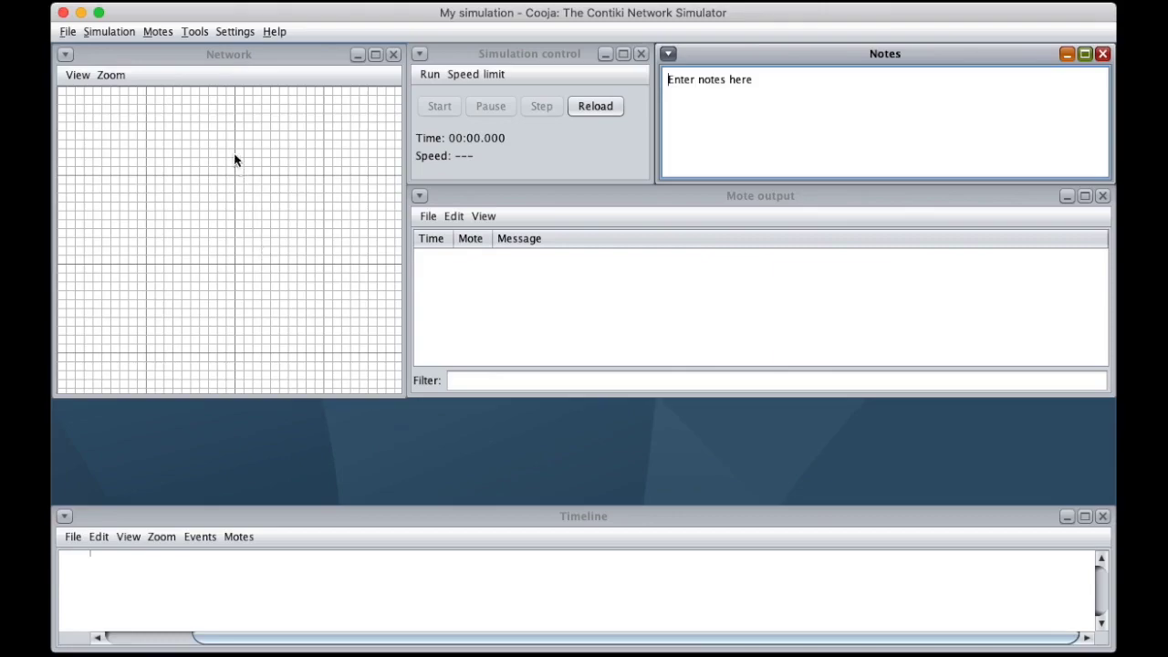
left_click(150, 32)
mouse_move(160, 47)
mouse_move(347, 58)
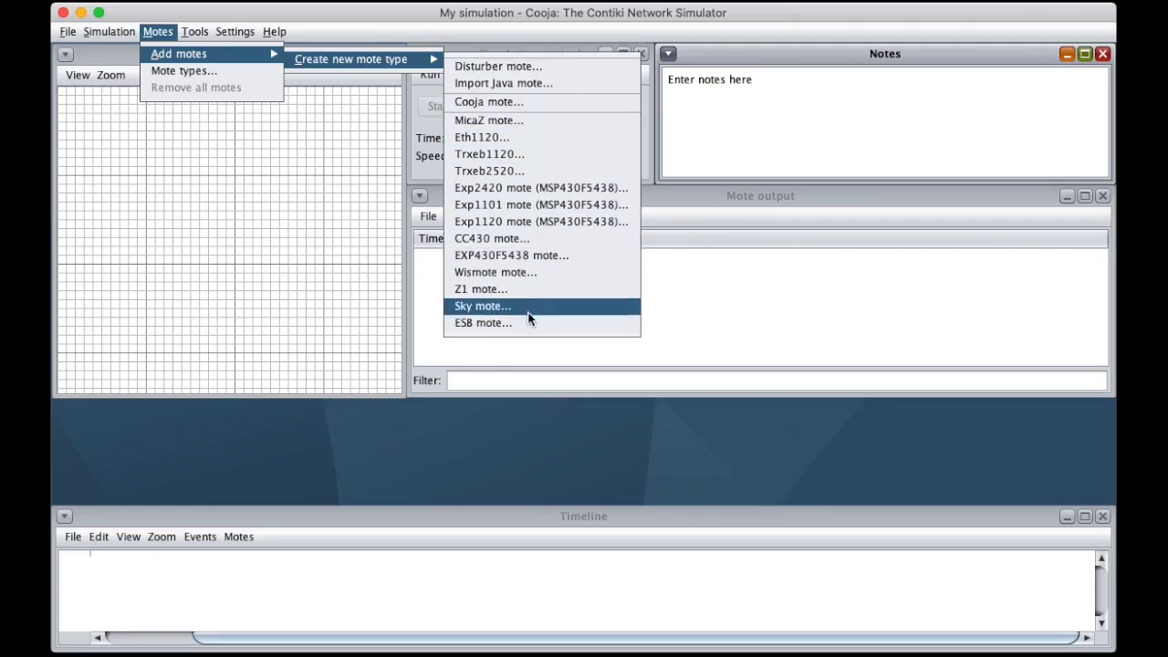
left_click(520, 101)
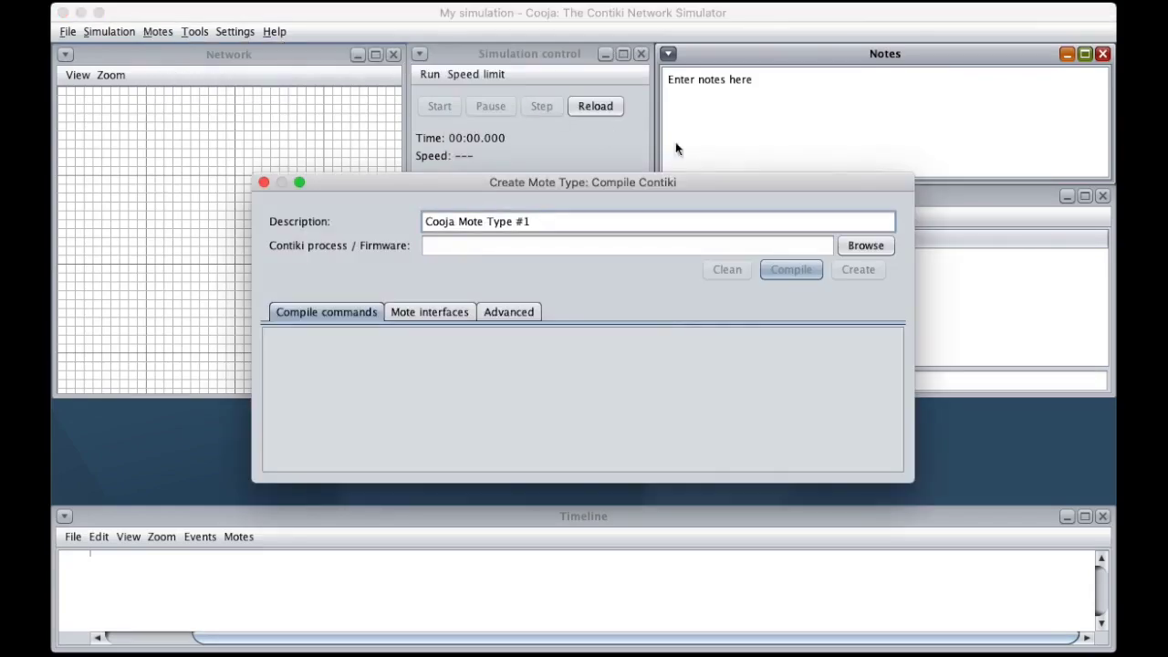
Step: Compile udp-server.c from rpl-udp-ids as the mote type's firmware and add one randomly positioned mote
left_click(870, 247)
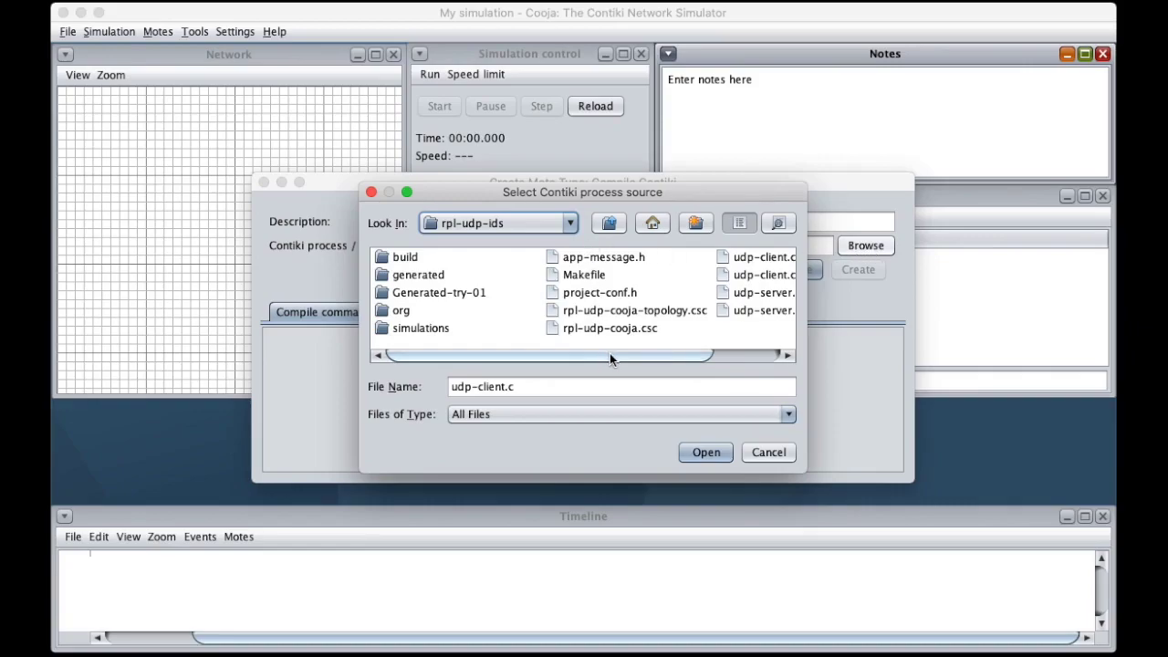
left_click_drag(609, 353, 687, 353)
left_click(705, 293)
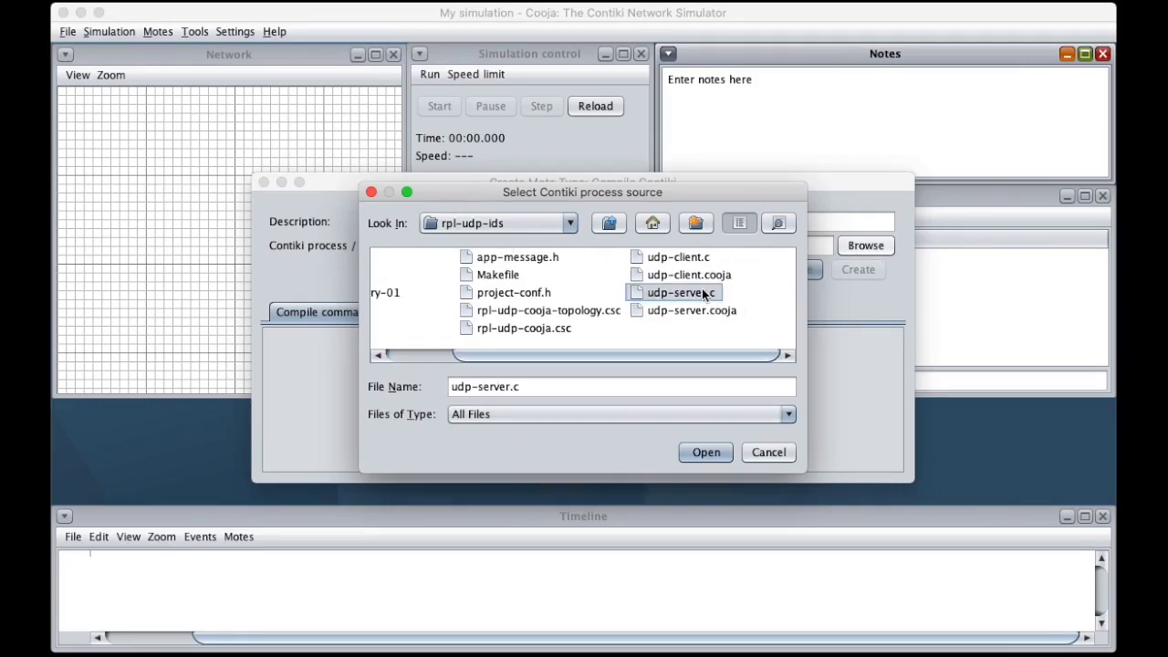
double_click(702, 292)
left_click(810, 270)
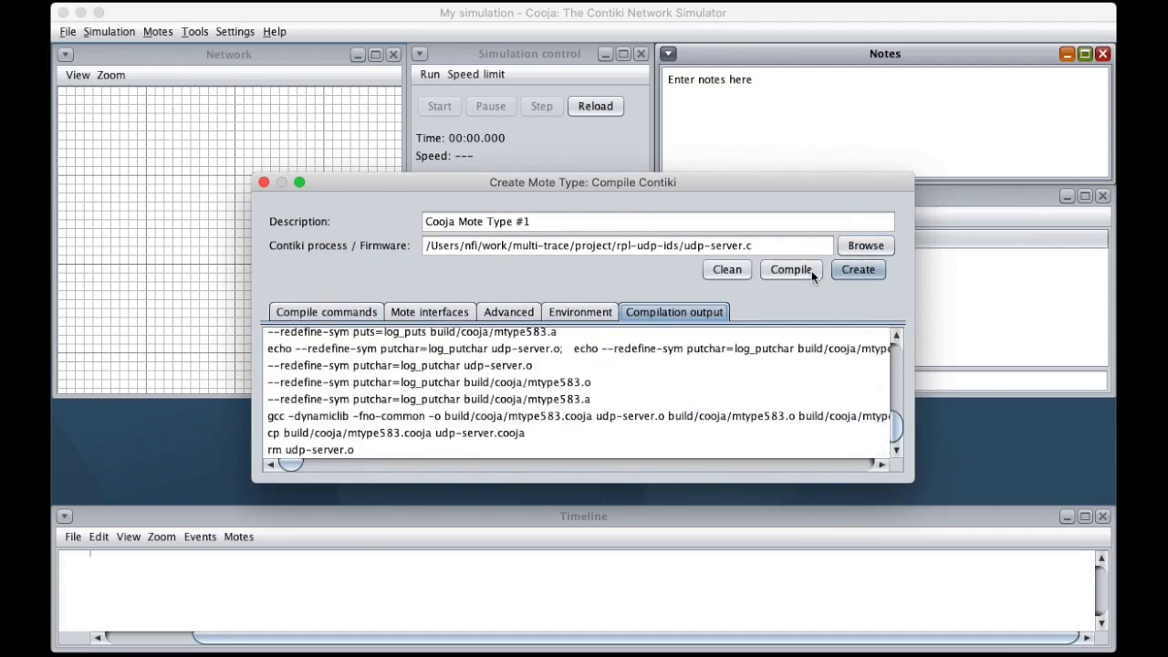
left_click(856, 274)
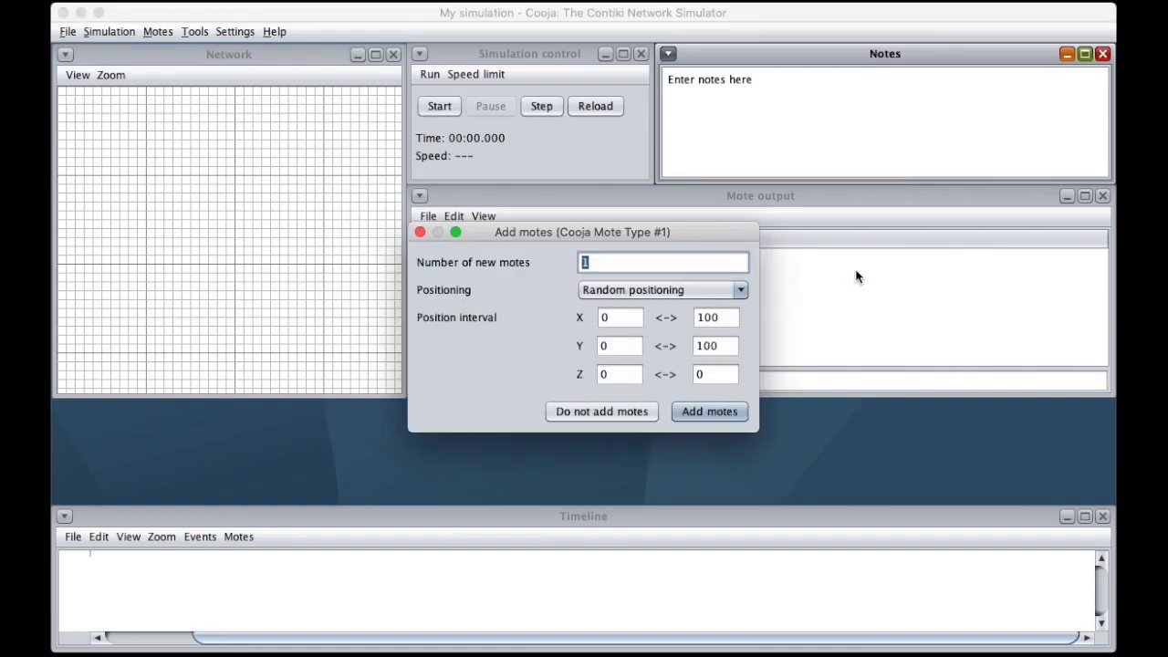
left_click(708, 411)
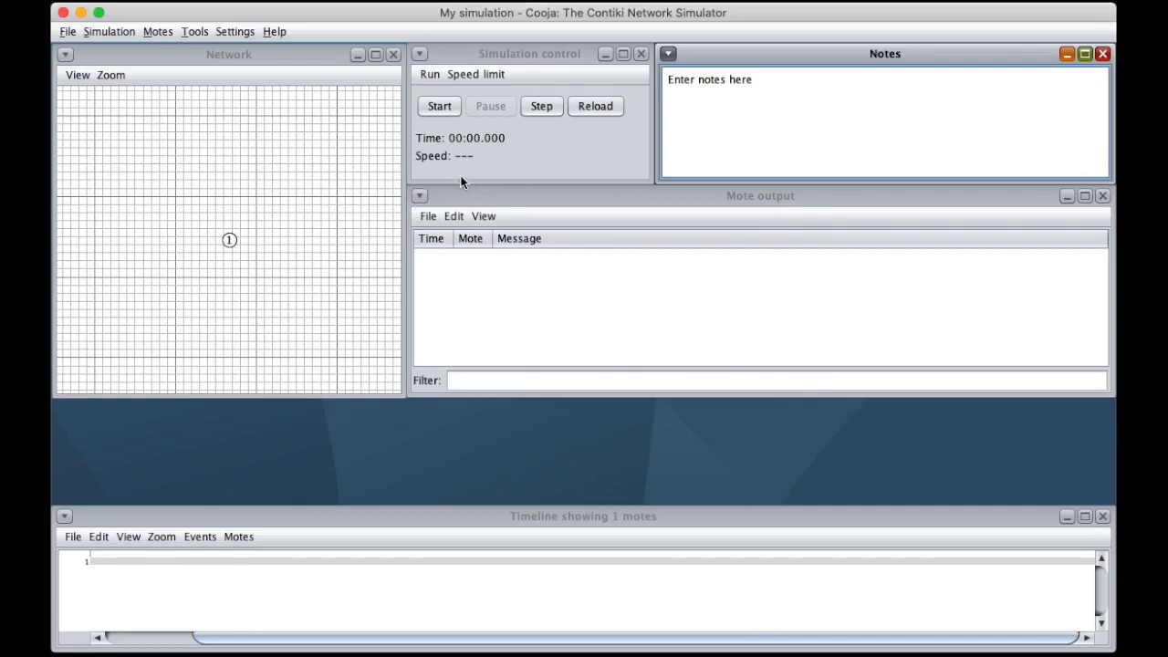
Step: Set up a second Cooja mote type with udp-client.c from rpl-udp-ids as its firmware and compile it
left_click(157, 31)
mouse_move(178, 54)
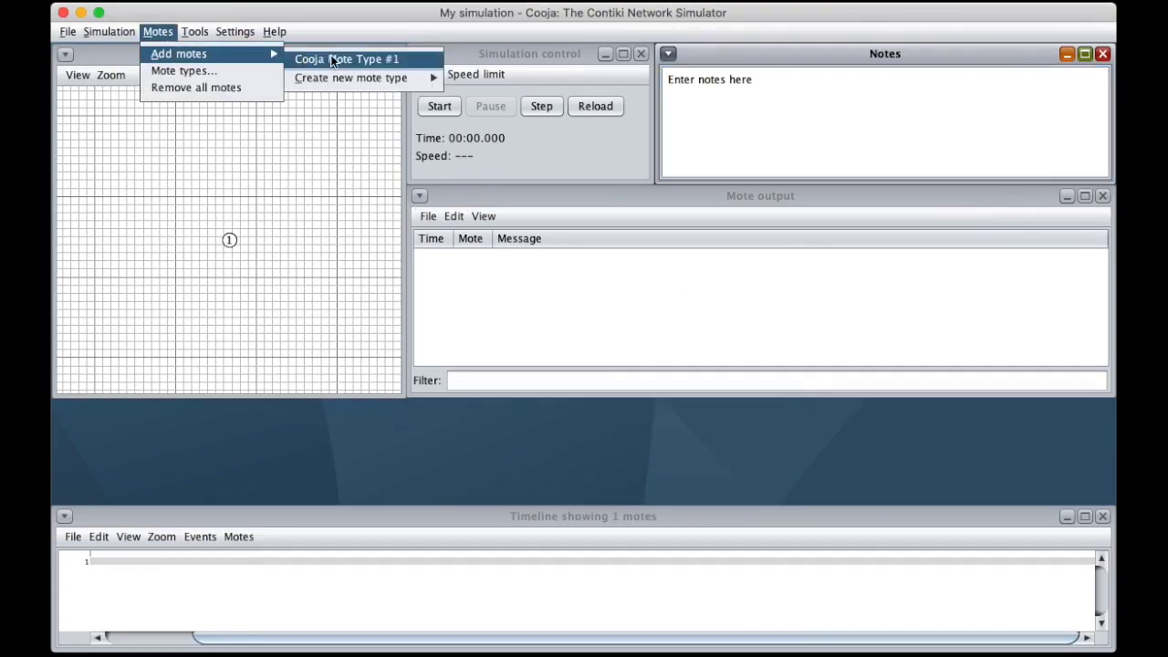
mouse_move(335, 78)
left_click(513, 117)
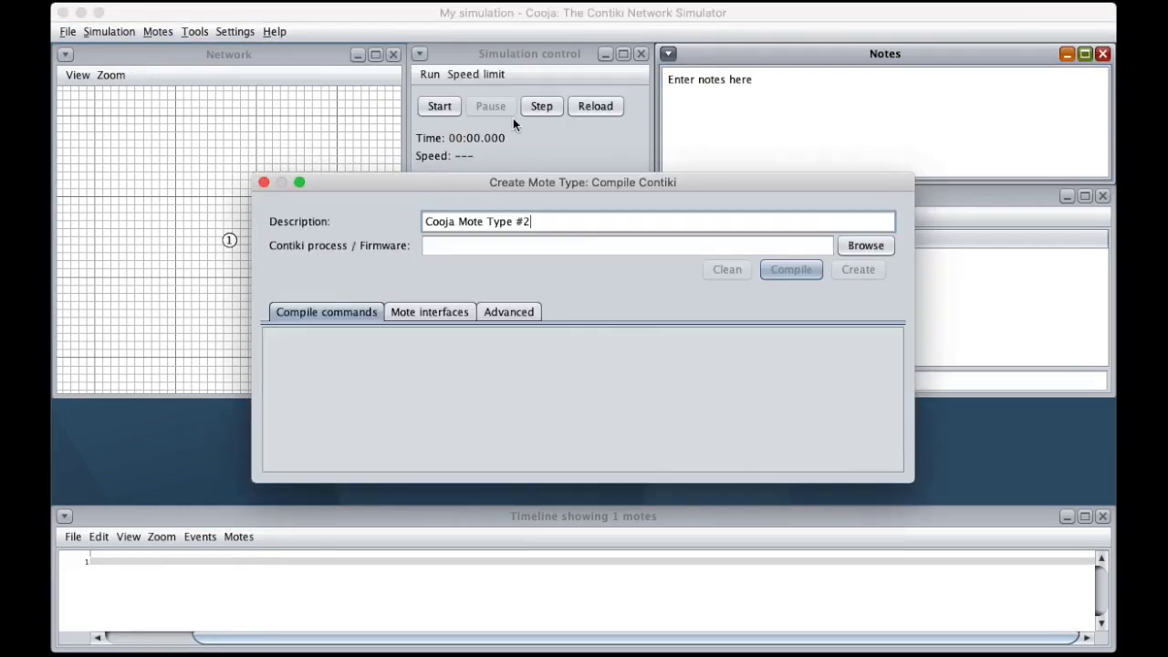
left_click(866, 246)
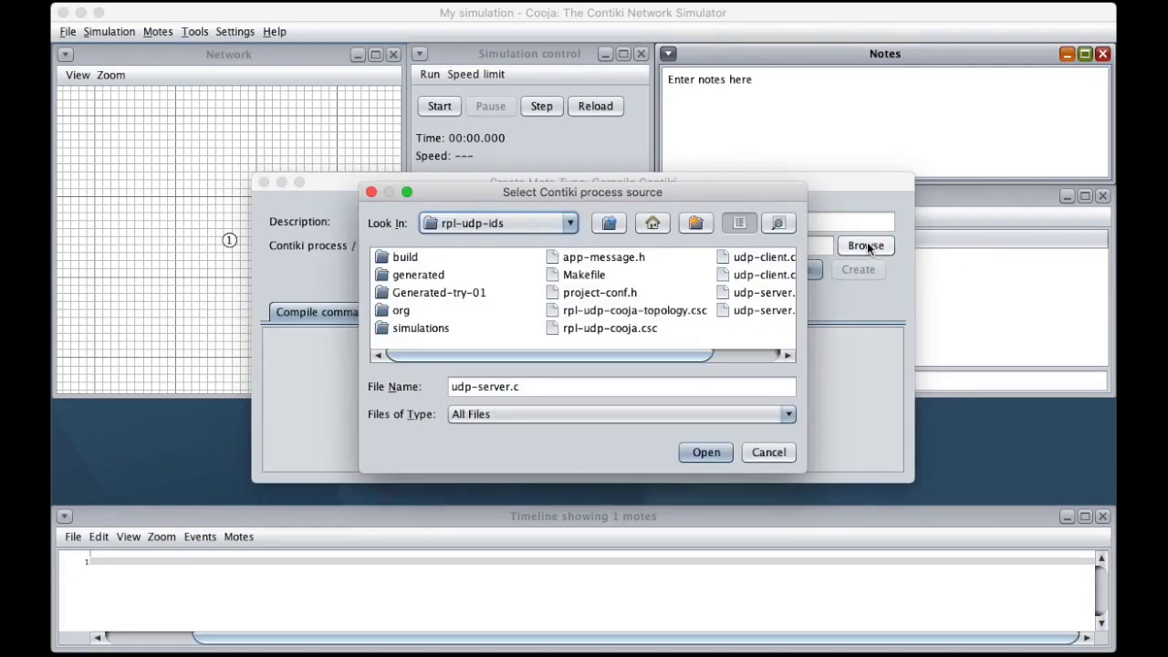
left_click(751, 354)
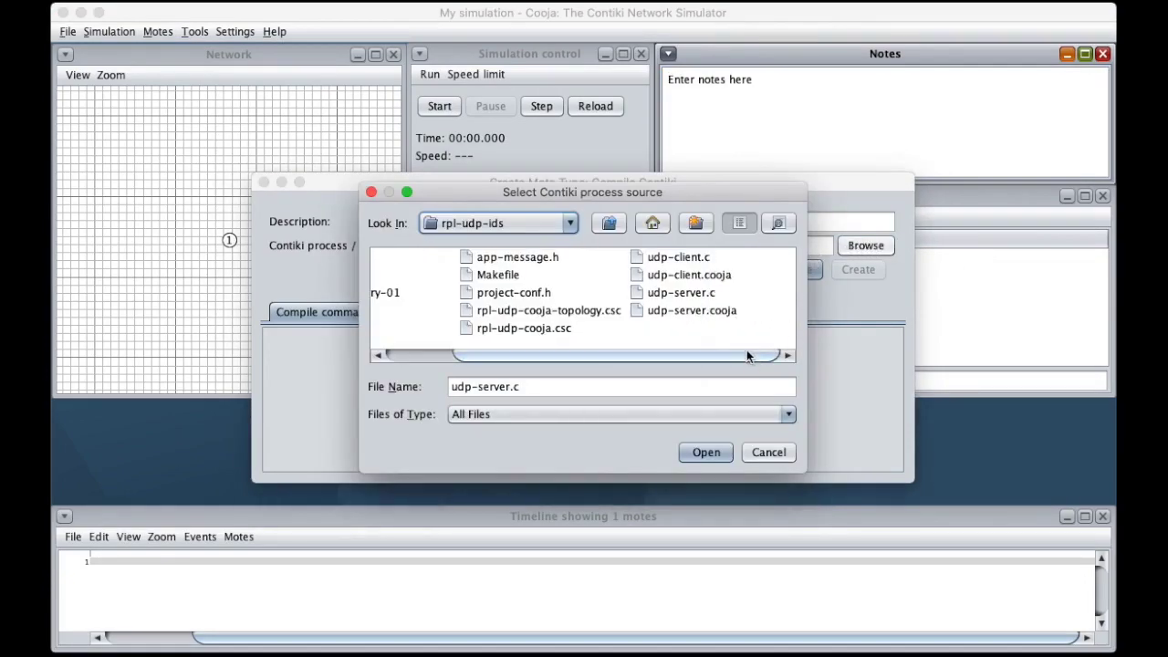
double_click(673, 257)
left_click(780, 271)
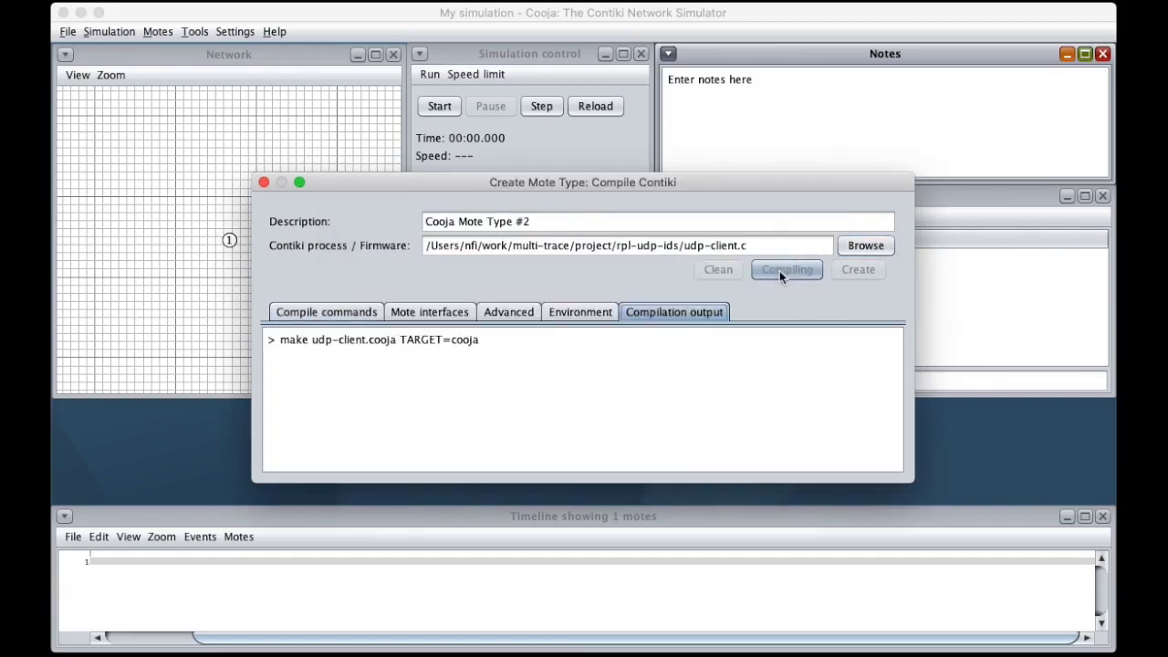
Step: Create the compiled client mote type and add four motes of it with random positioning
left_click(856, 272)
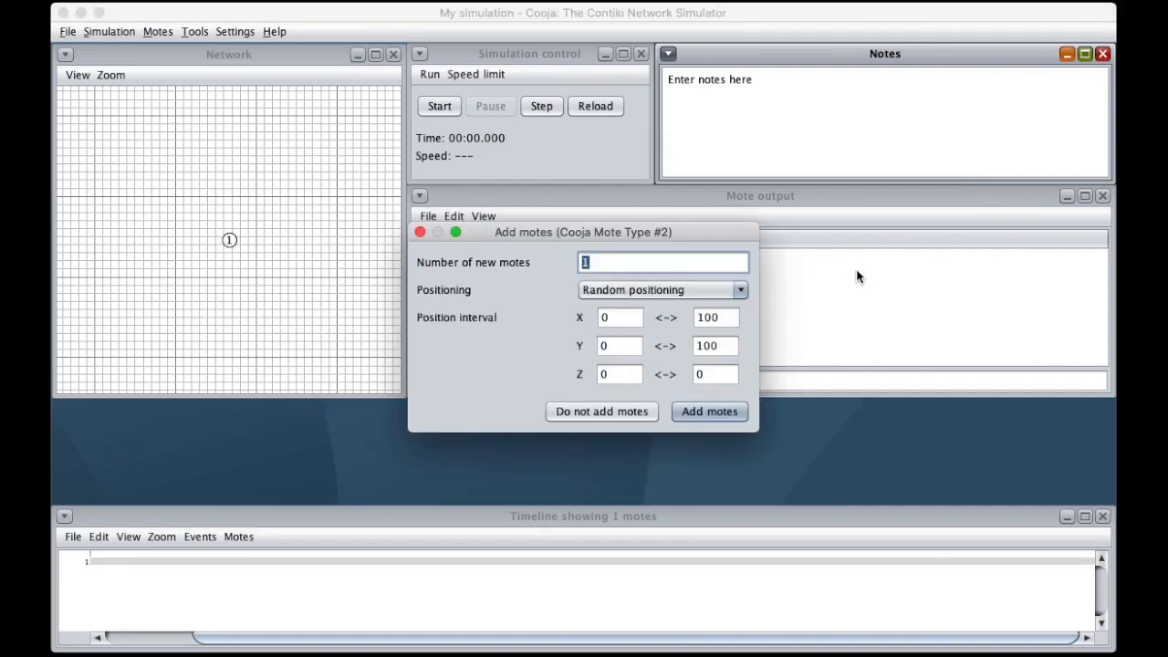
type("5")
left_click(728, 412)
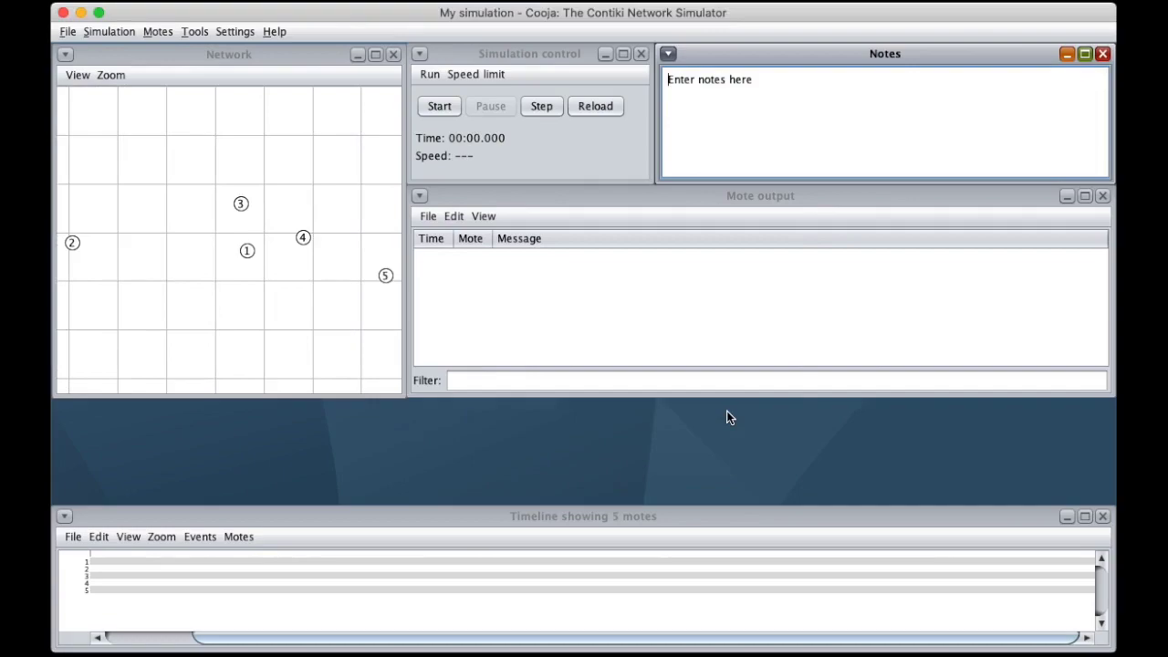
Step: Examine the radio range and link quality of motes 1, 2 and 3 in the network view
left_click(247, 251)
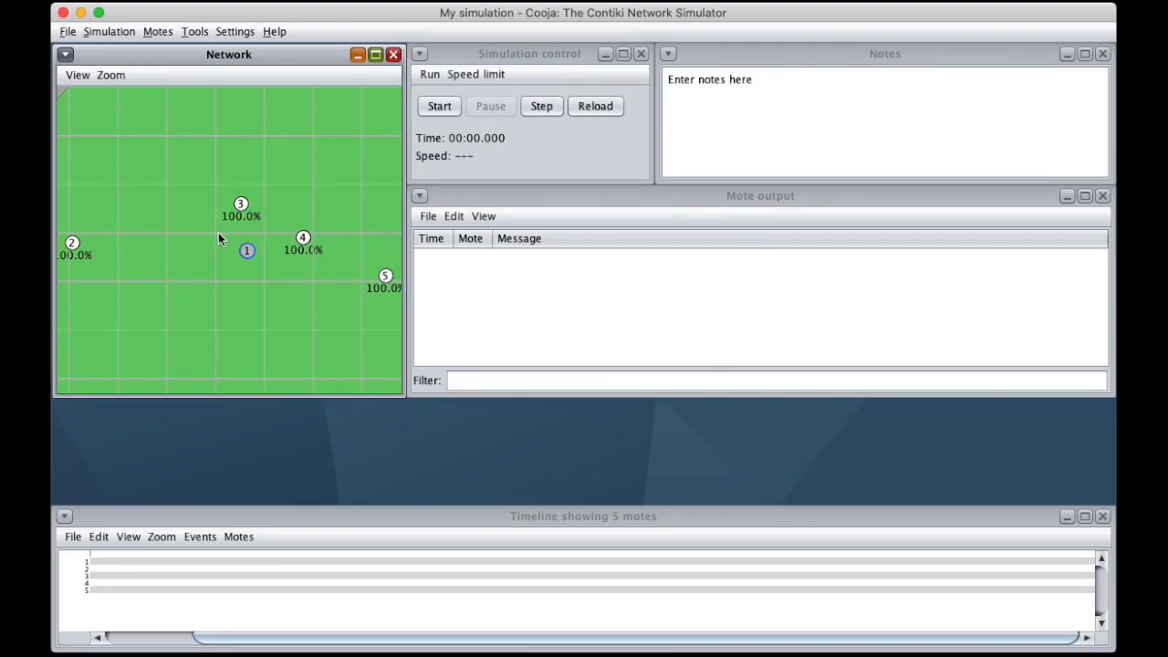
scroll(218, 239, "down", 5)
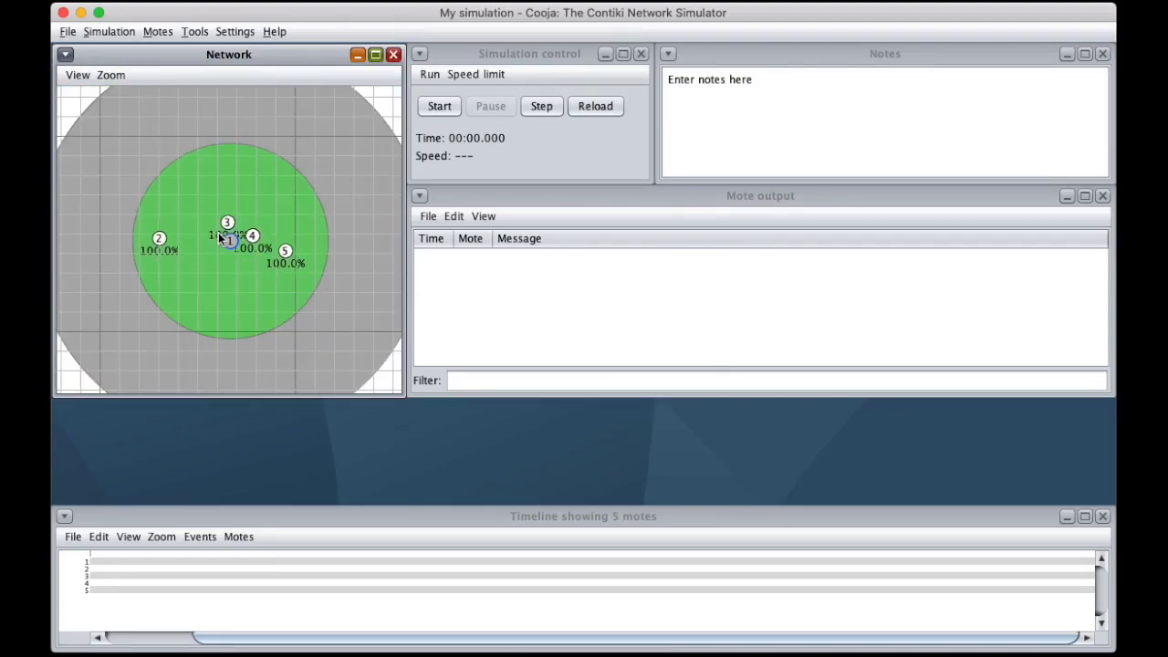
left_click(171, 241)
left_click(159, 239)
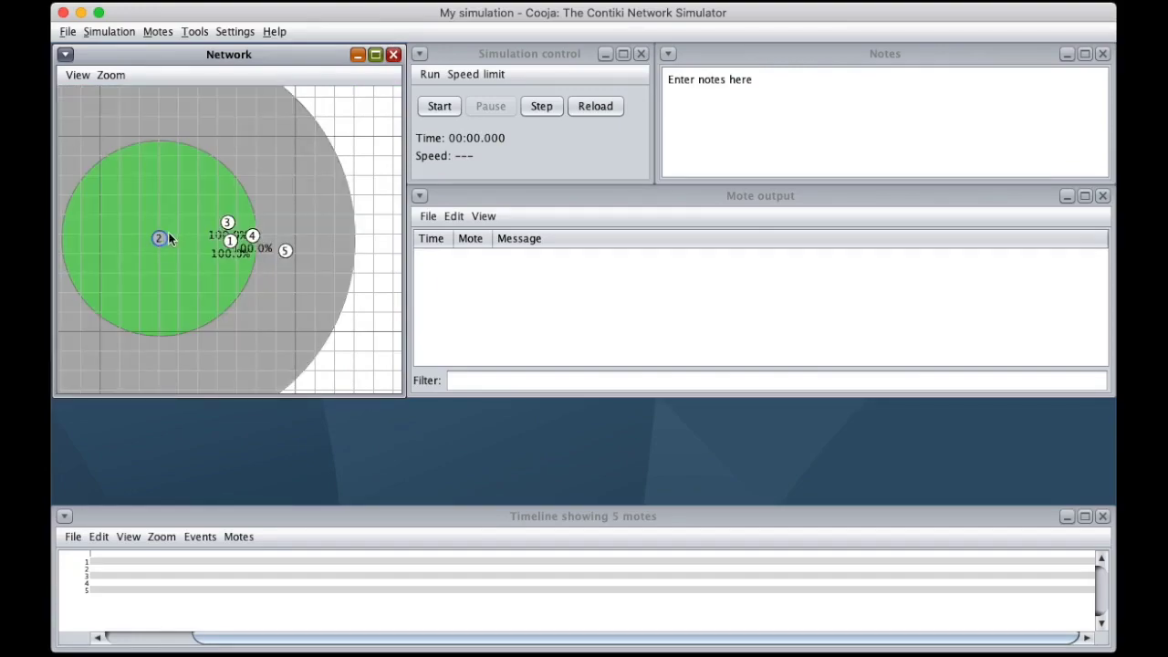
left_click(227, 223)
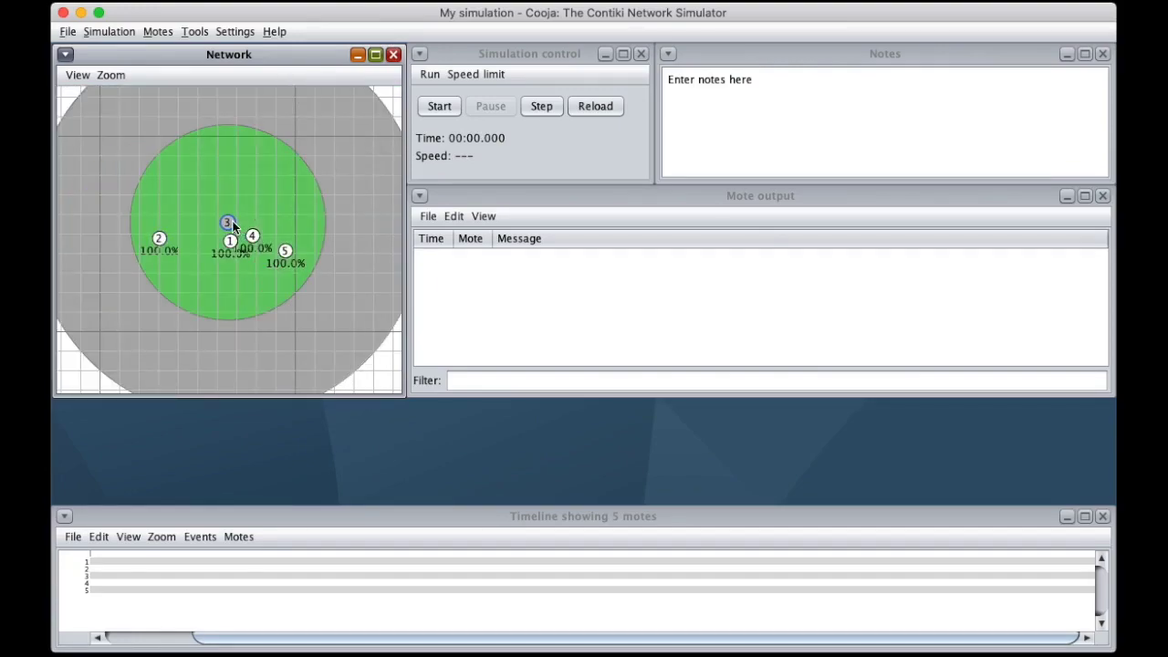
left_click(318, 329)
Step: Start the simulation, pause it briefly and resume it
left_click(449, 106)
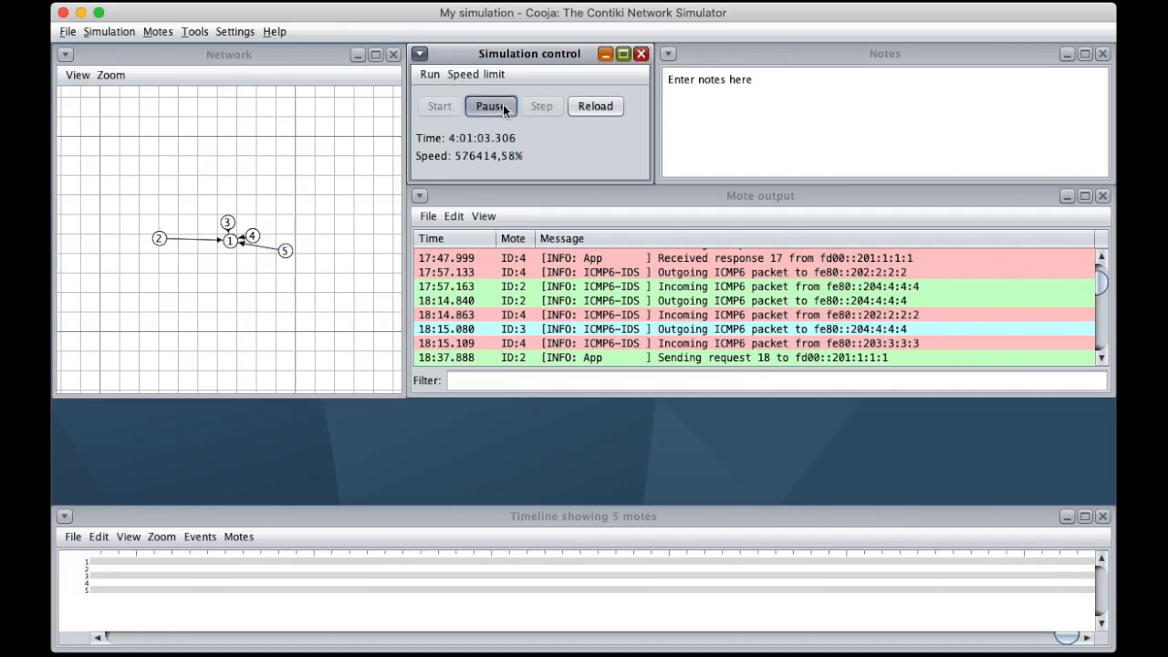
left_click(491, 106)
left_click(440, 106)
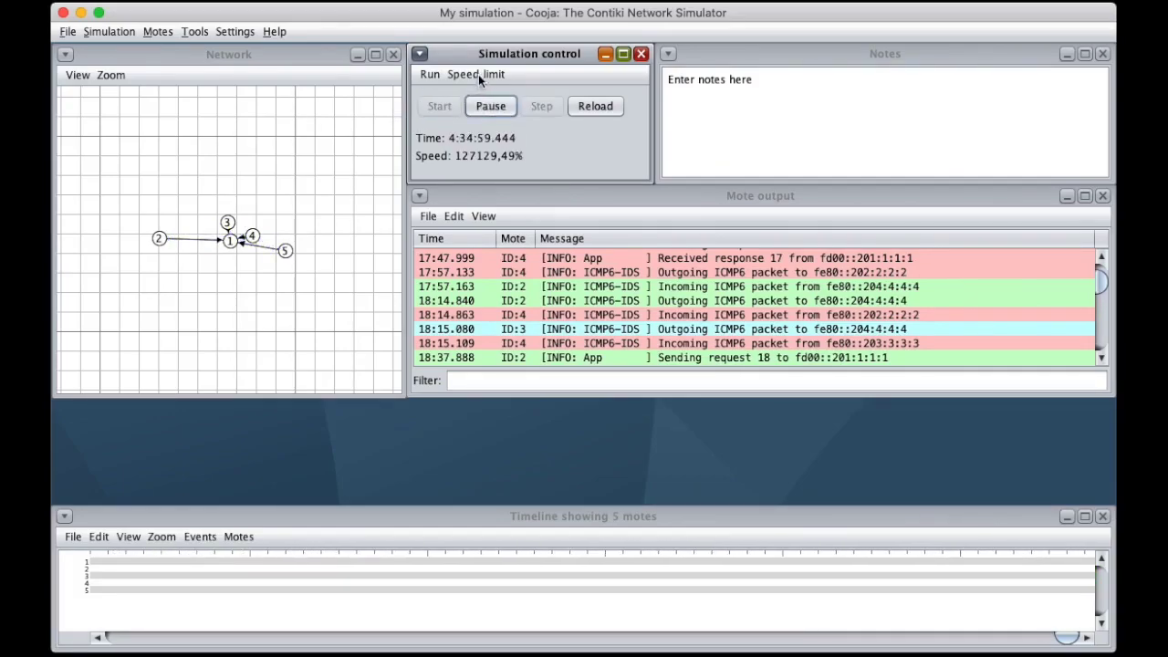
Step: Limit the running simulation's speed to 200% and pause the simulation
left_click(478, 74)
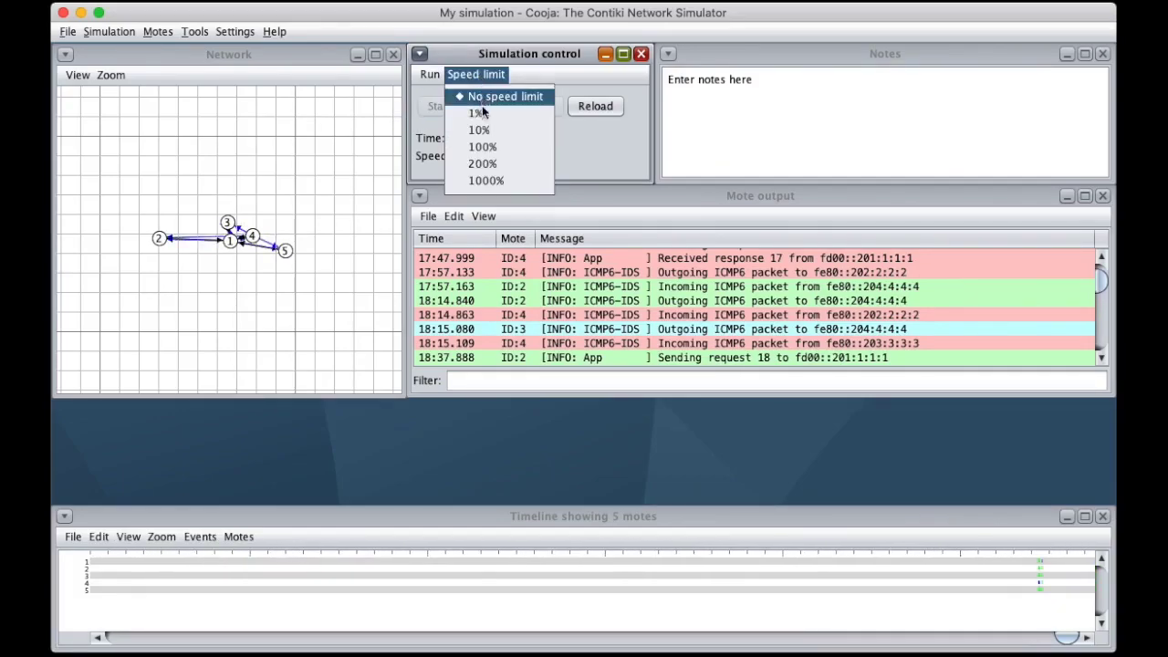
left_click(483, 156)
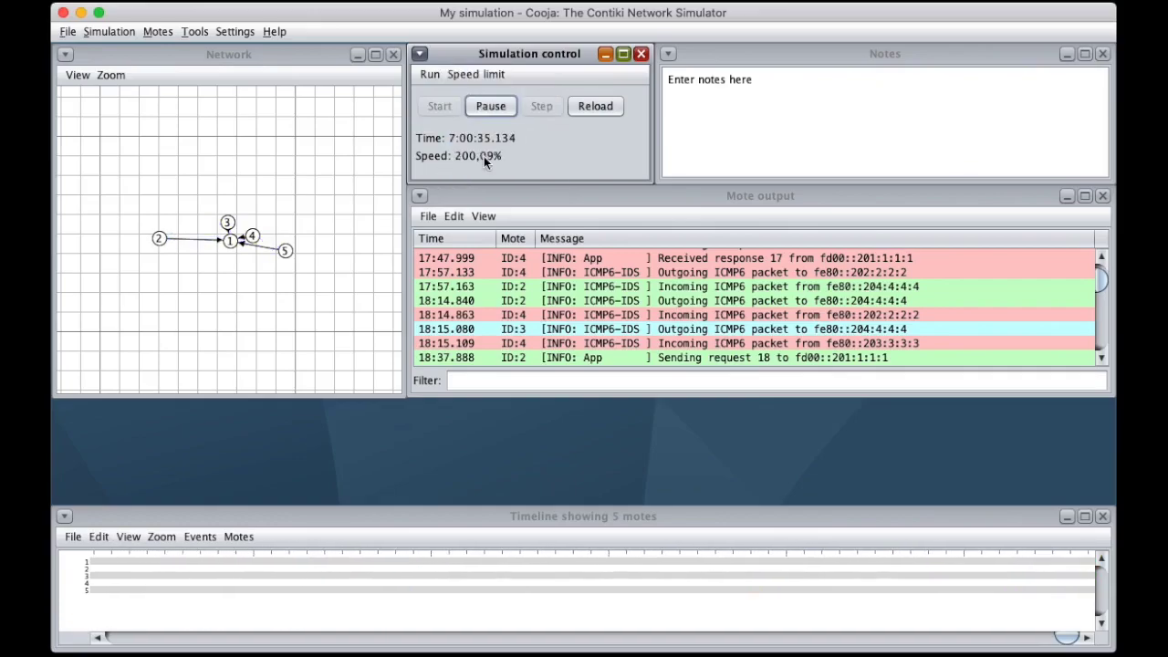
left_click(484, 108)
Step: Open the recent simulation rpl-udp-base-15-attack-blackhole-random.csc in place of the current one and dismiss its compilation warnings
left_click(66, 33)
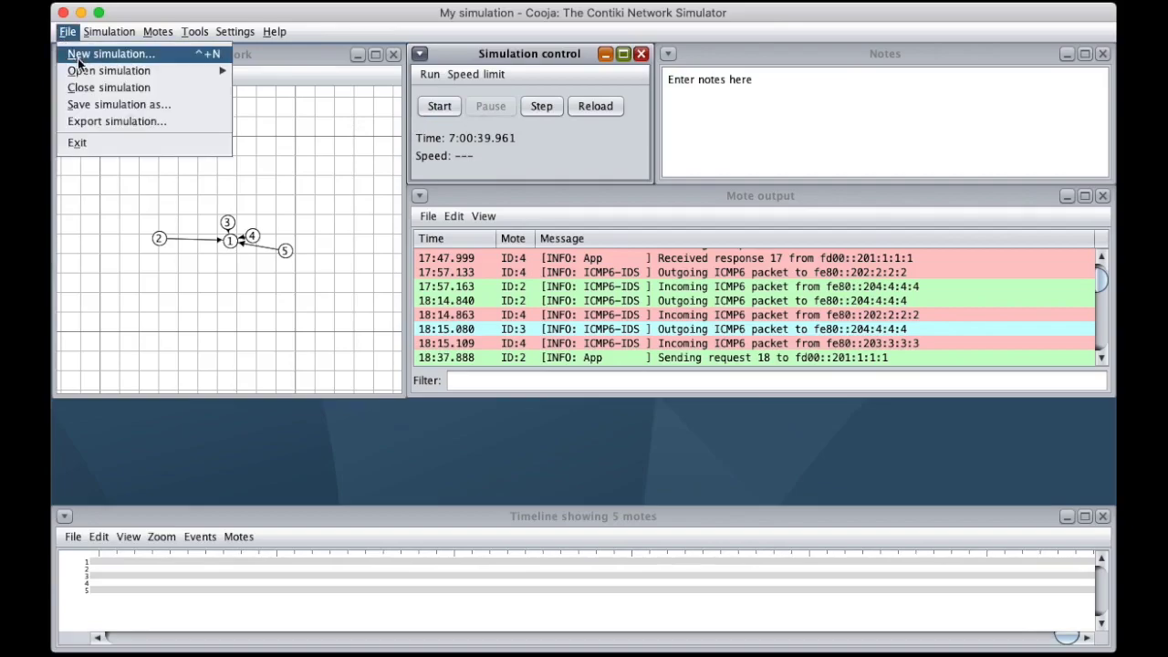
mouse_move(86, 72)
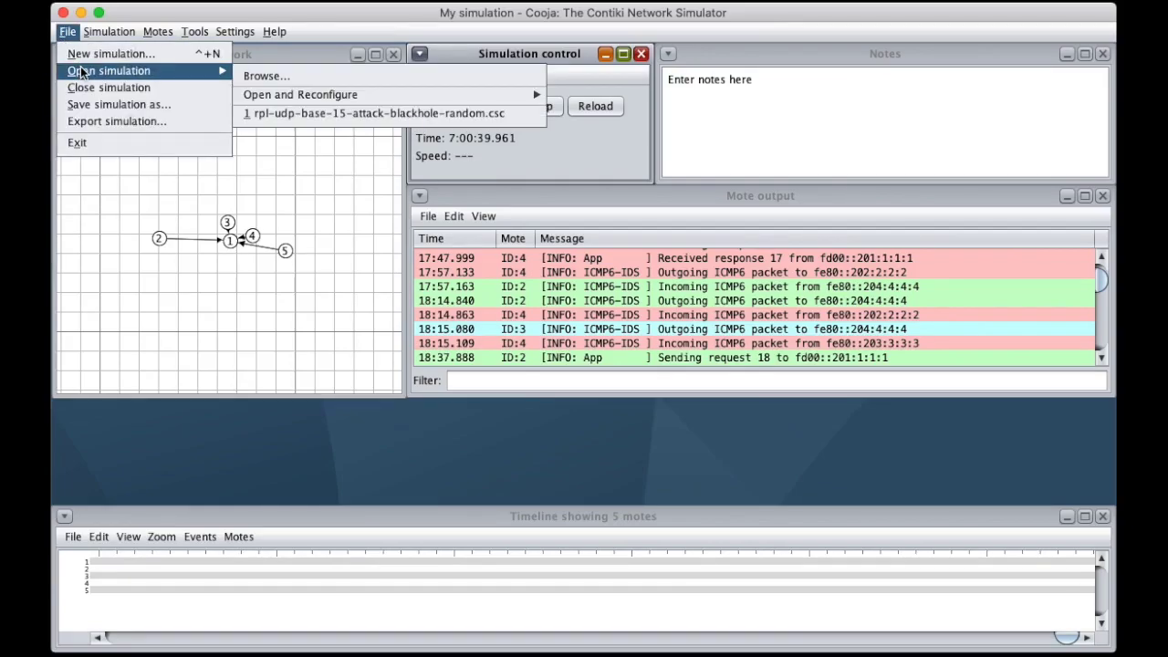
left_click(304, 114)
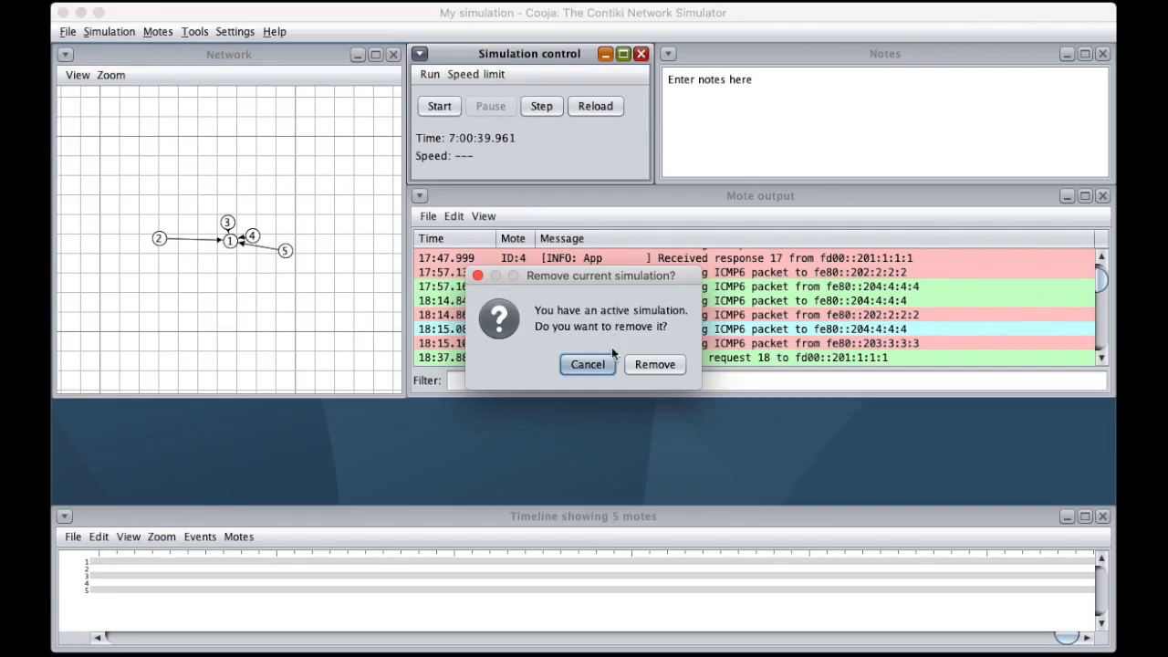
left_click(655, 365)
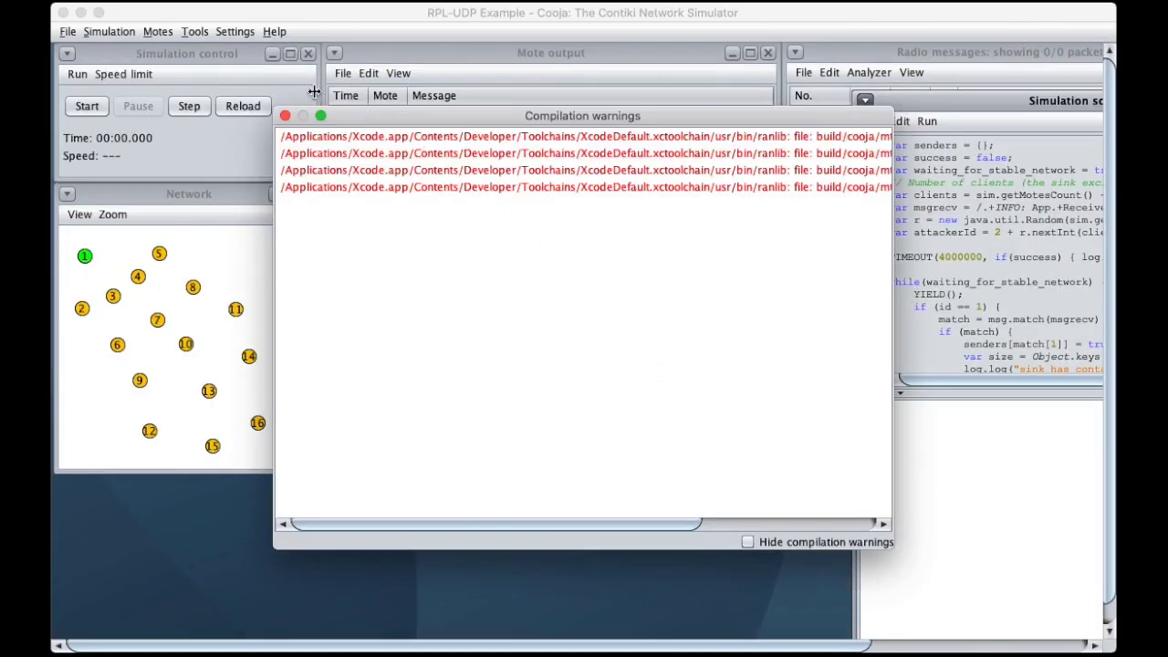
left_click(284, 116)
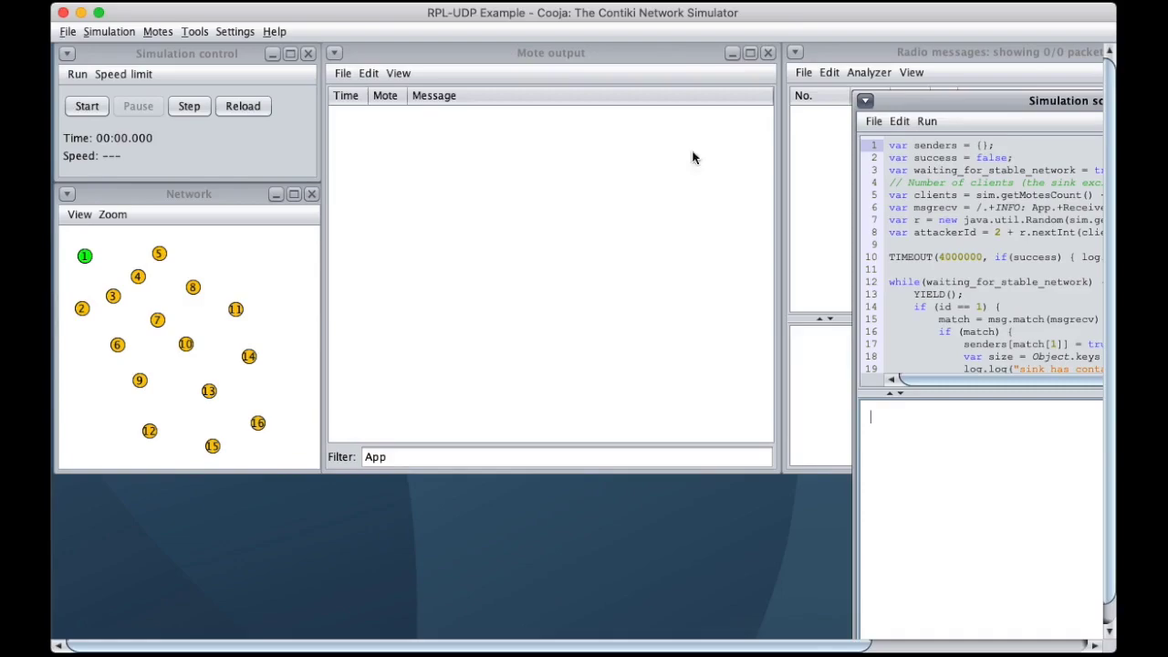
Step: Move the simulation script editor fully into view and check the Save Data Traces setting
left_click_drag(948, 98, 671, 79)
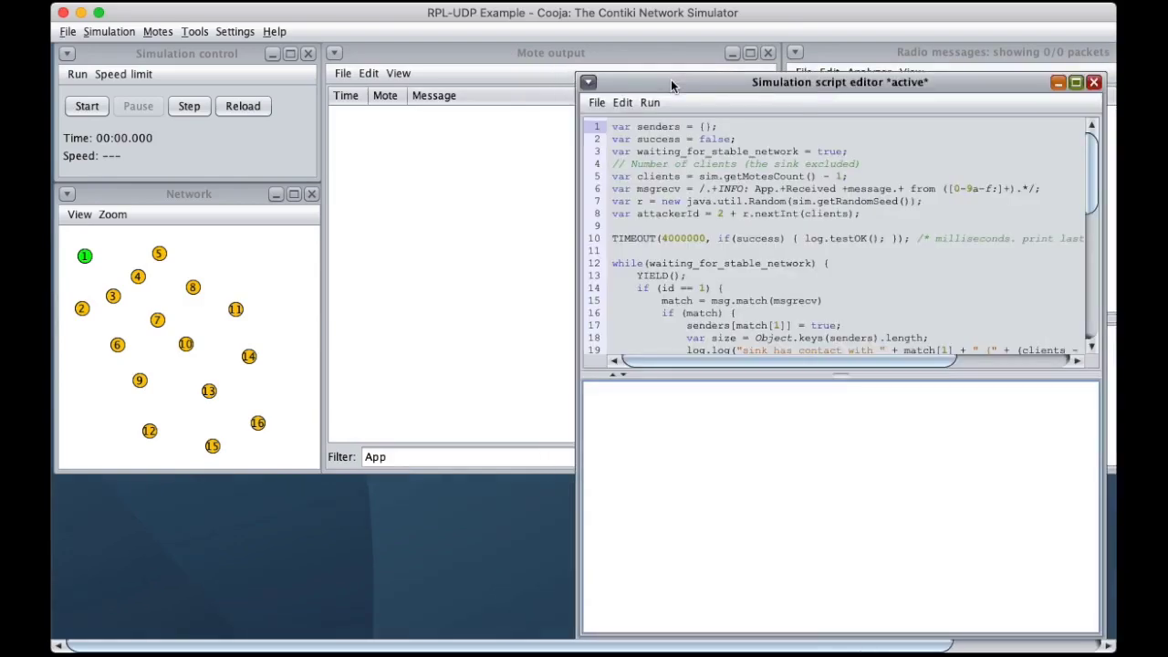
left_click(235, 31)
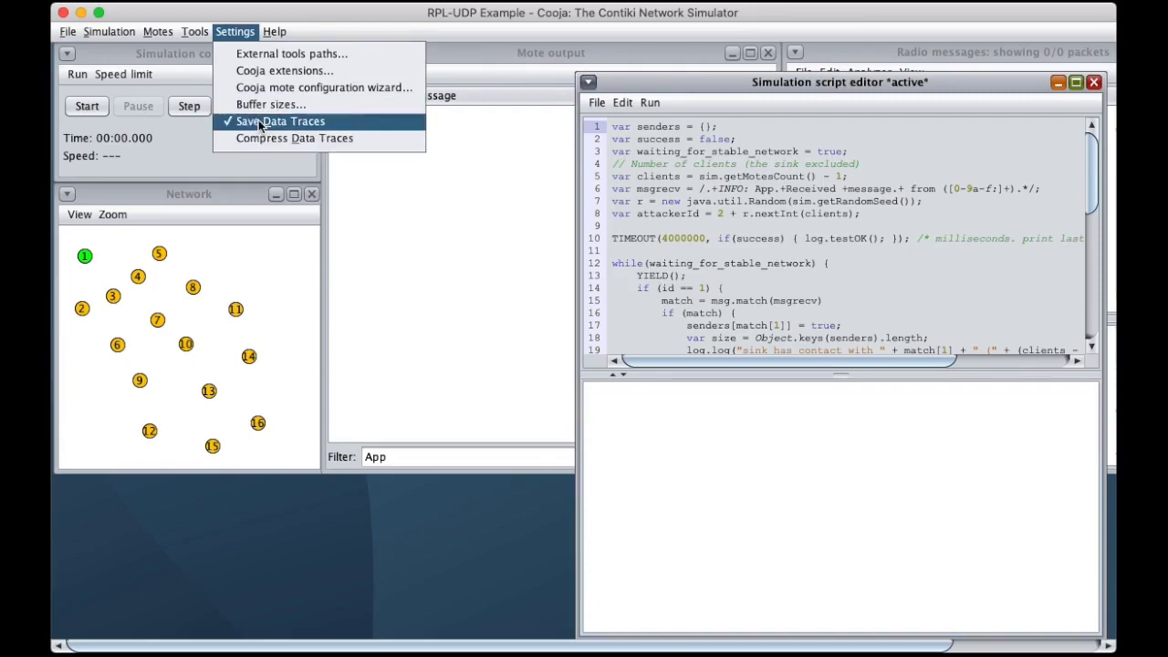
left_click(375, 198)
Step: Run the loaded simulation and read through its script from the network-stability loop to the blackhole attack code
left_click(87, 106)
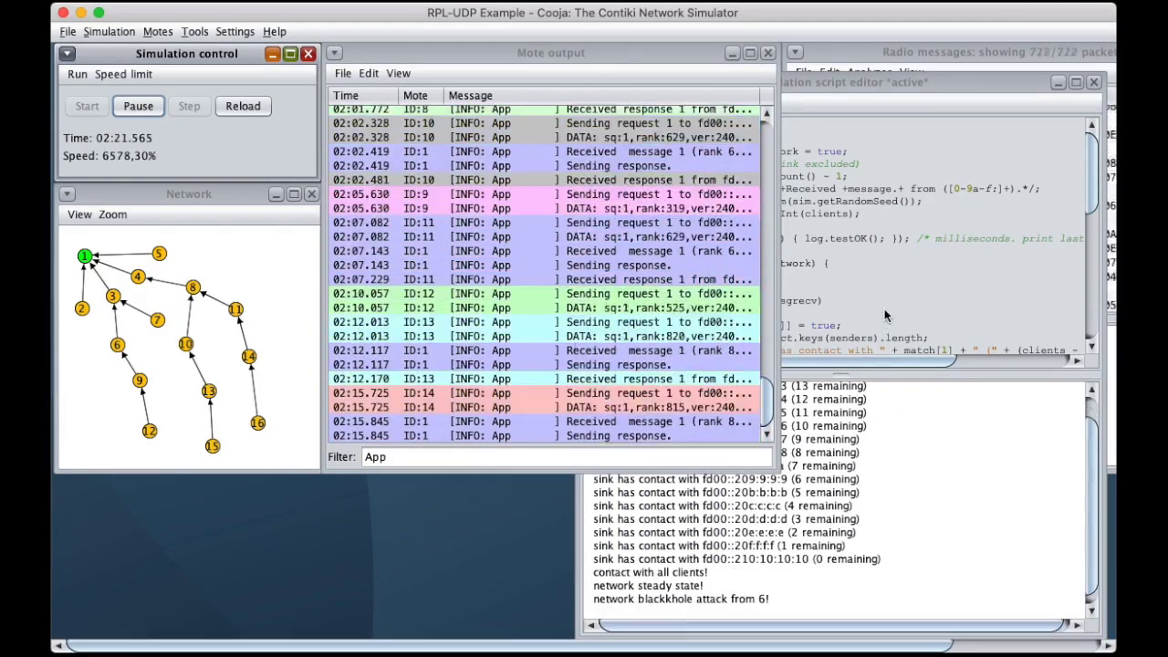
left_click(884, 316)
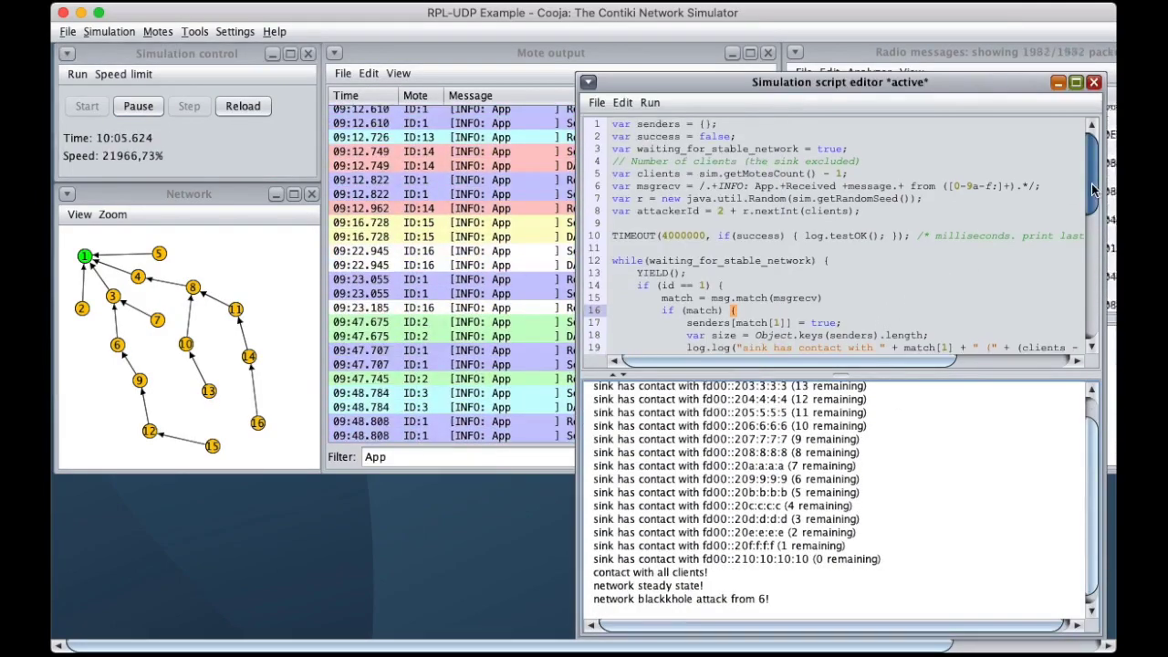
scroll(1093, 187, "down", 3)
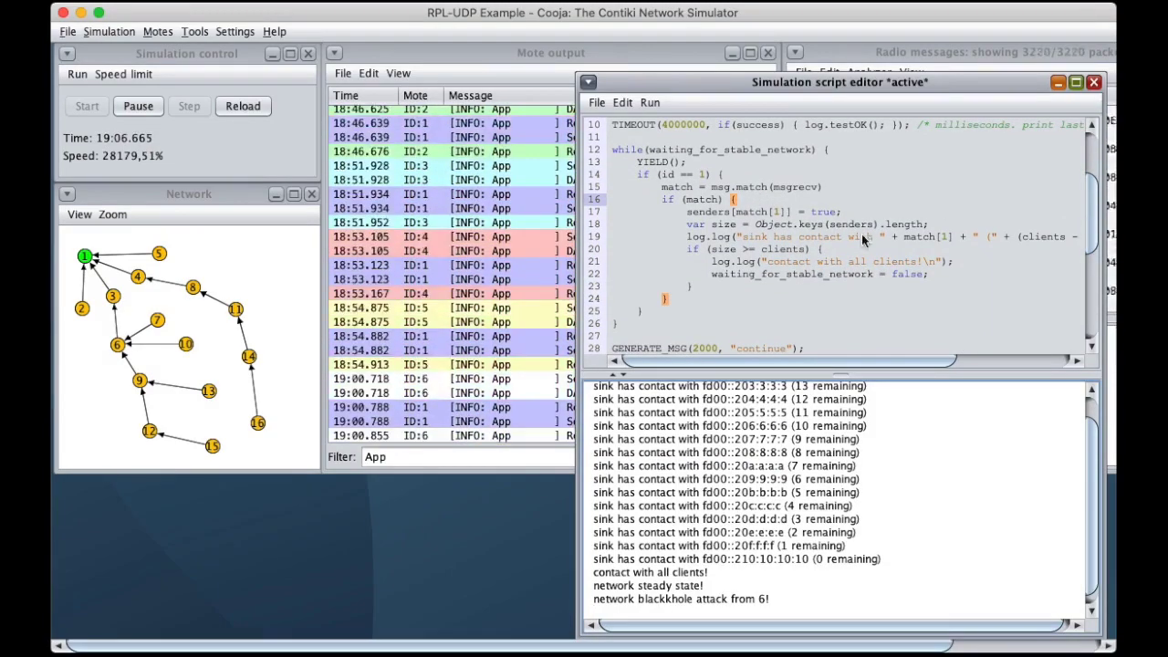
scroll(1093, 276, "down", 4)
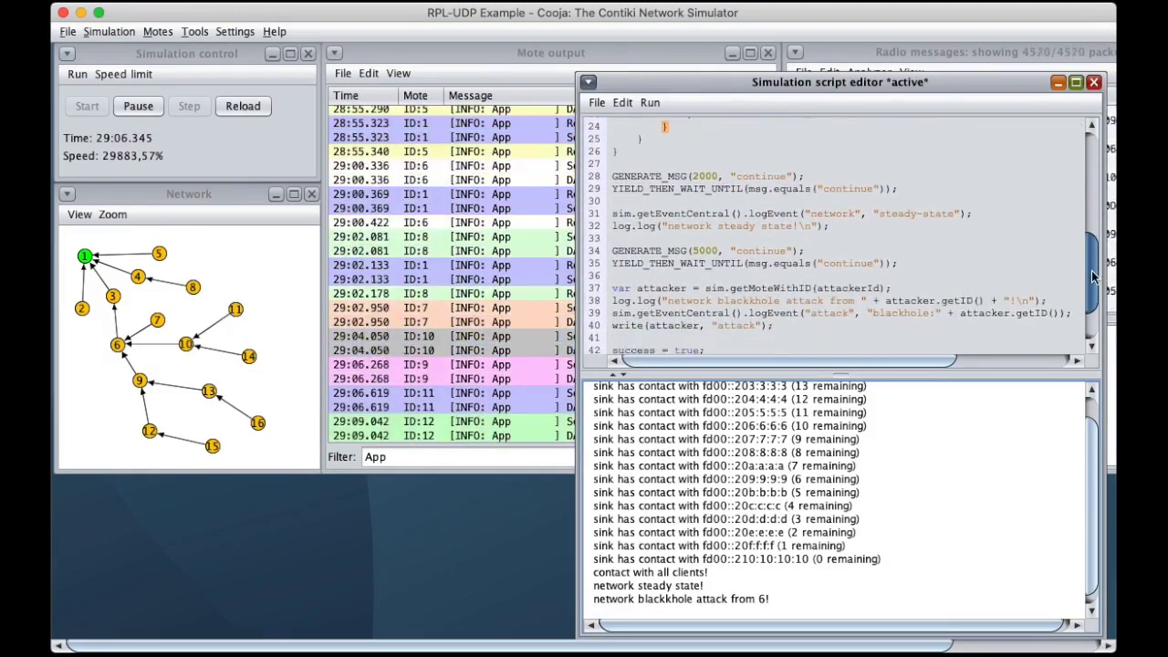
scroll(1094, 276, "down", 2)
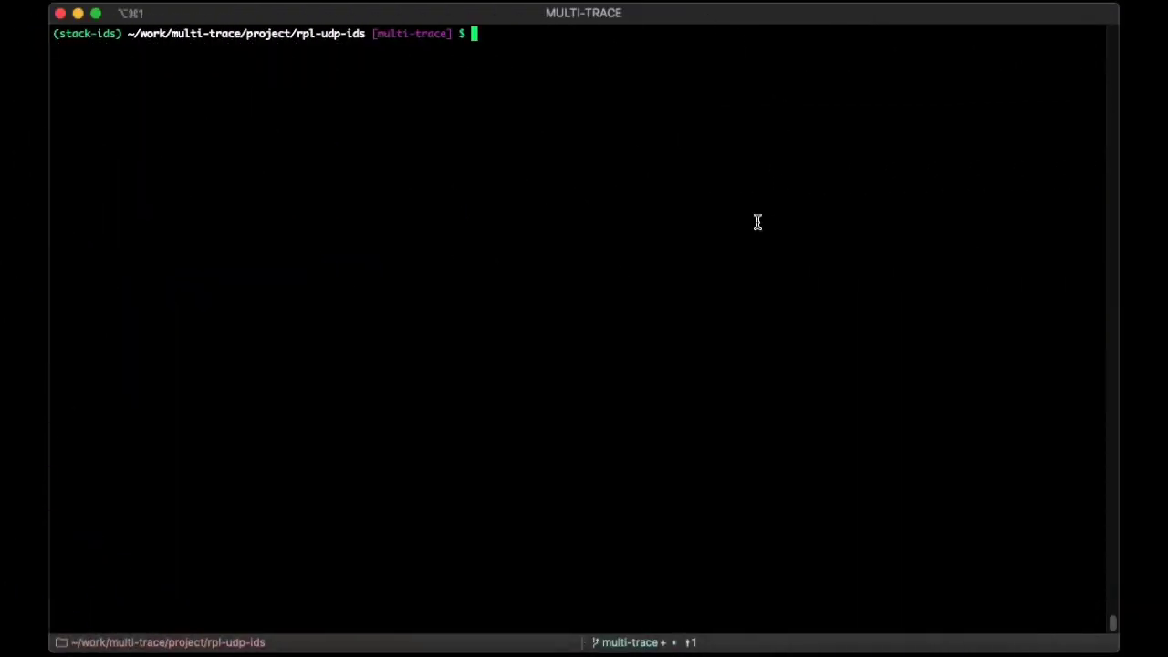
Step: In the terminal, list the contents of the simulations/ and generated/ folders
type("ll simulations/")
key("Return")
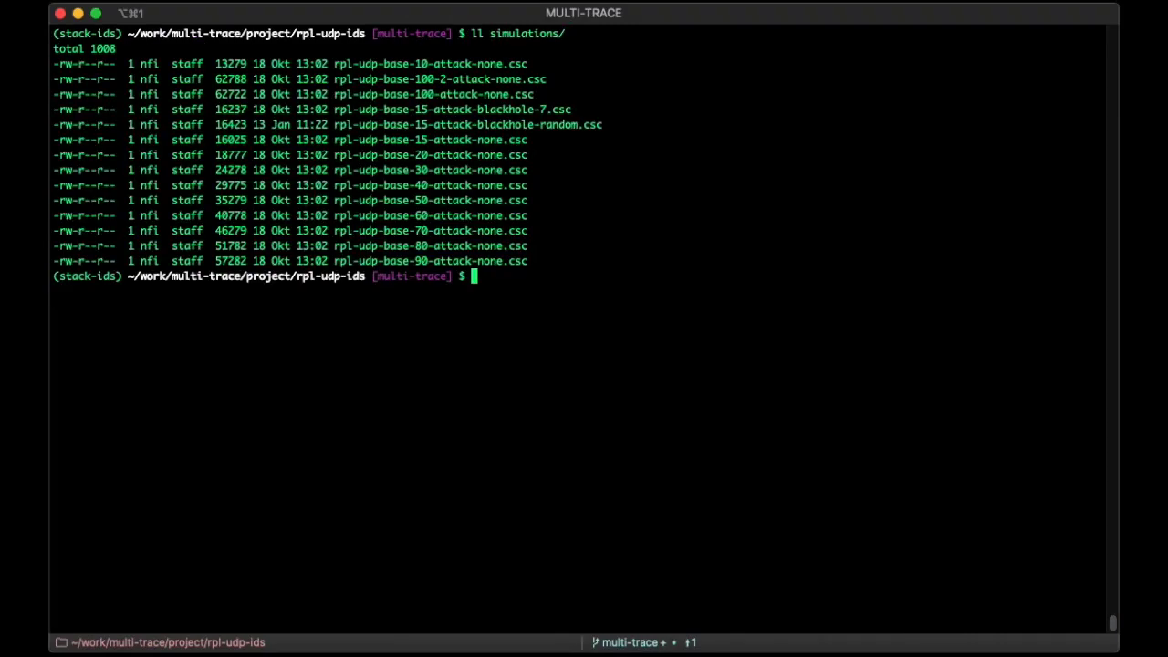
type("ll generated/")
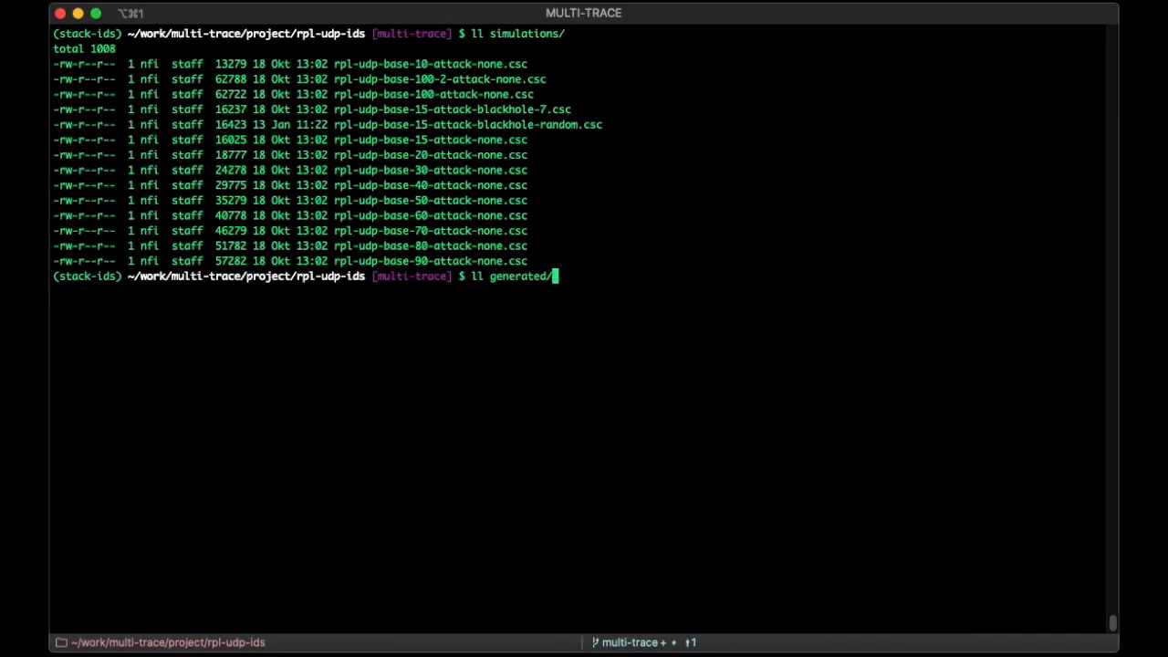
key("Return")
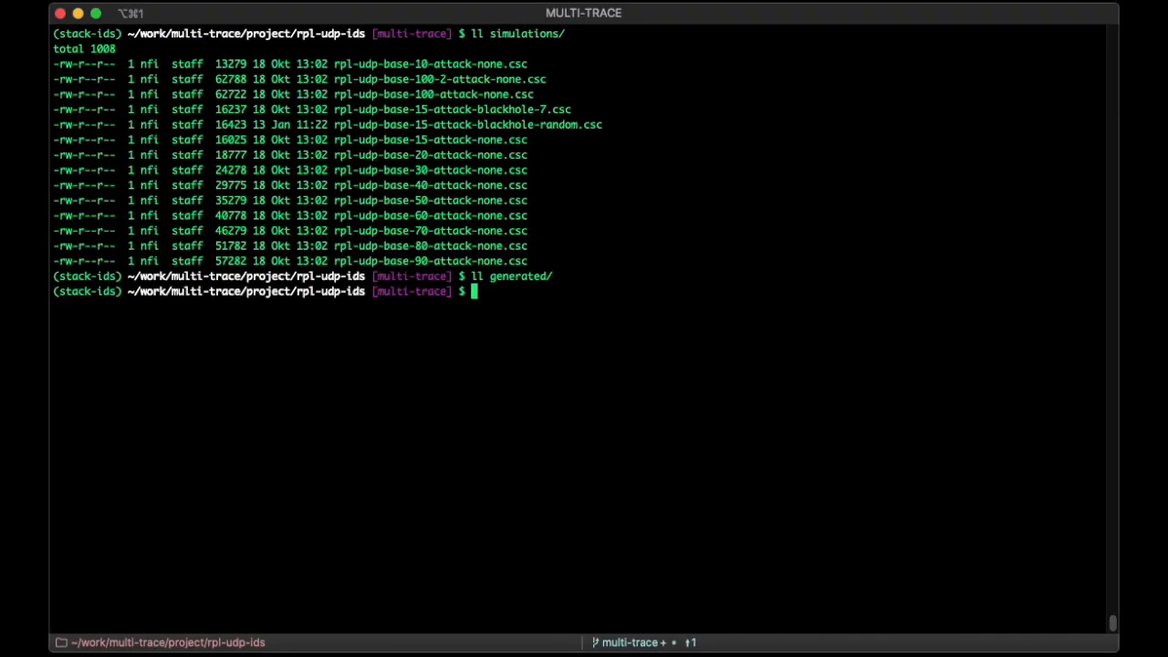
Step: Generate 5 random topologies of simulations/rpl-udp-base-15-attack-blackhole-random.csc into generated/ with ../scripts/generate-topology.py, and list that folder
type("../scripts/generate-topology.py -c 5 -i simulations/rpl-udp-base-15-attack-blackhole-random.csc -o generated/rpl-udp-base-15-attack-blackhole-random.csc")
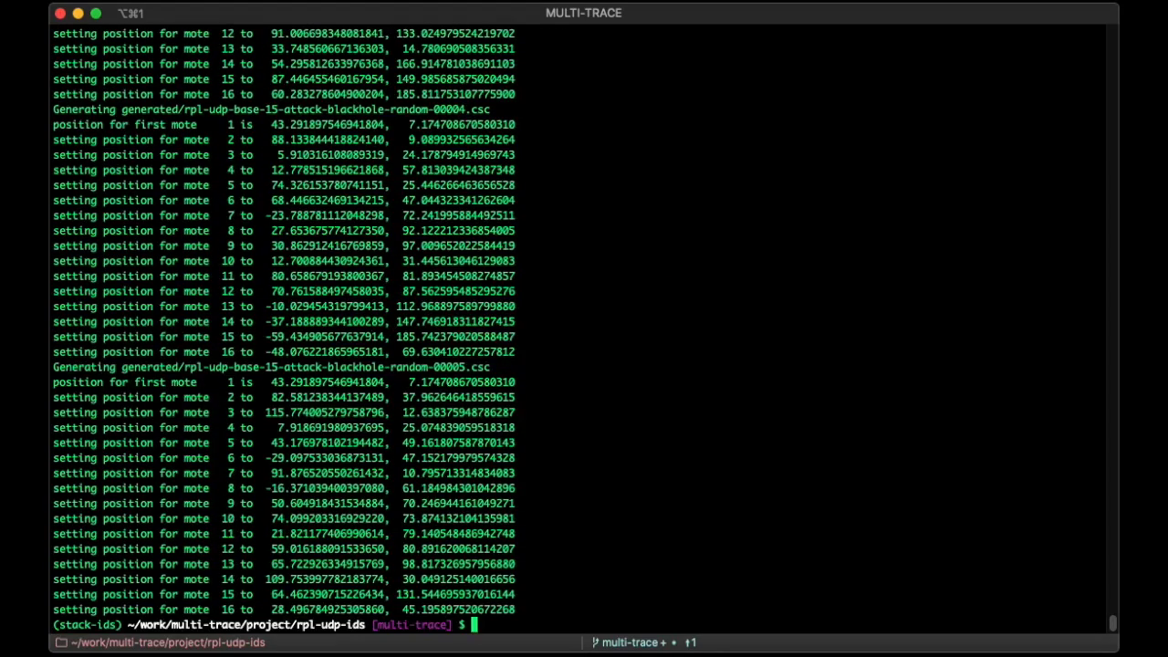
type("ll generated/")
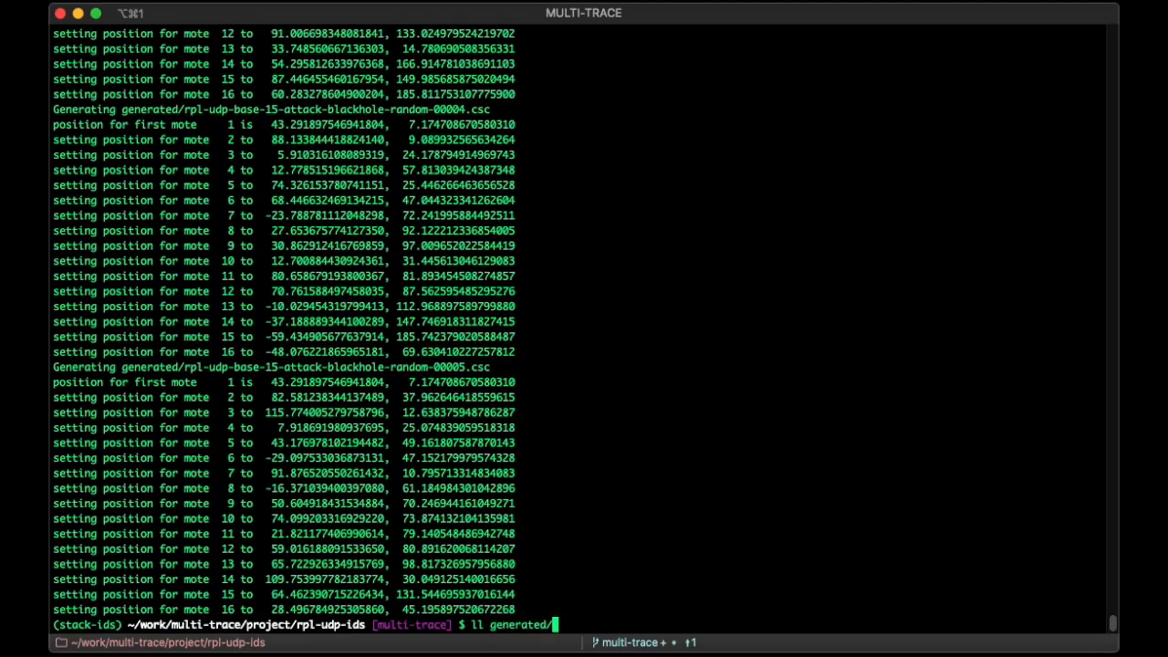
key("Return")
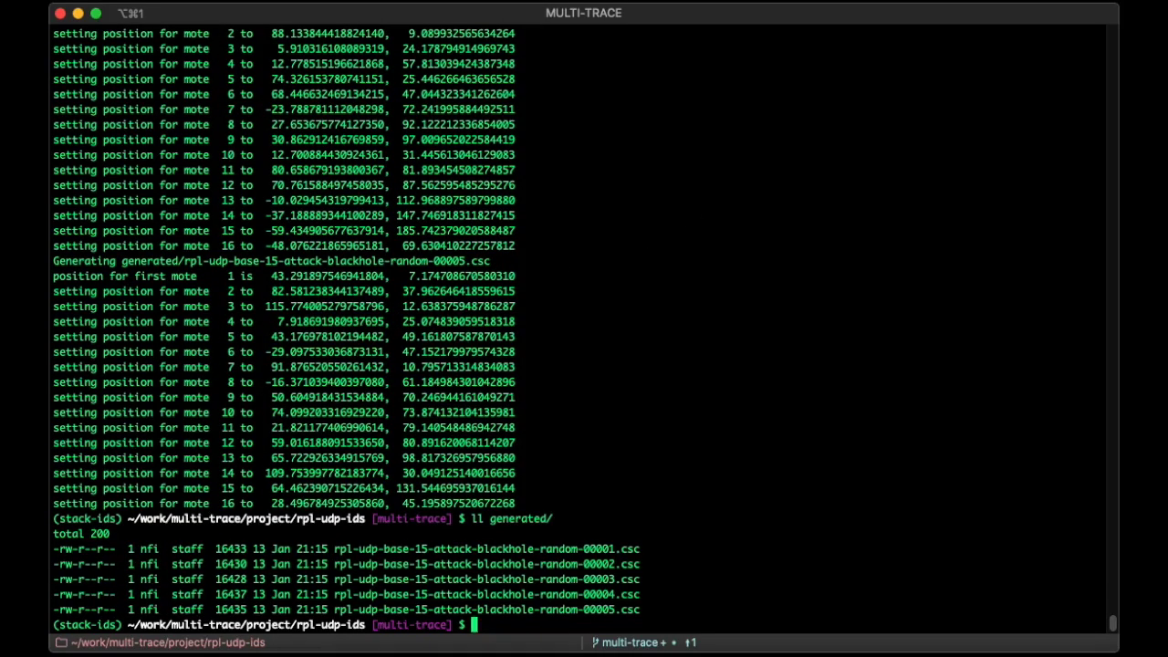
key("super+Tab")
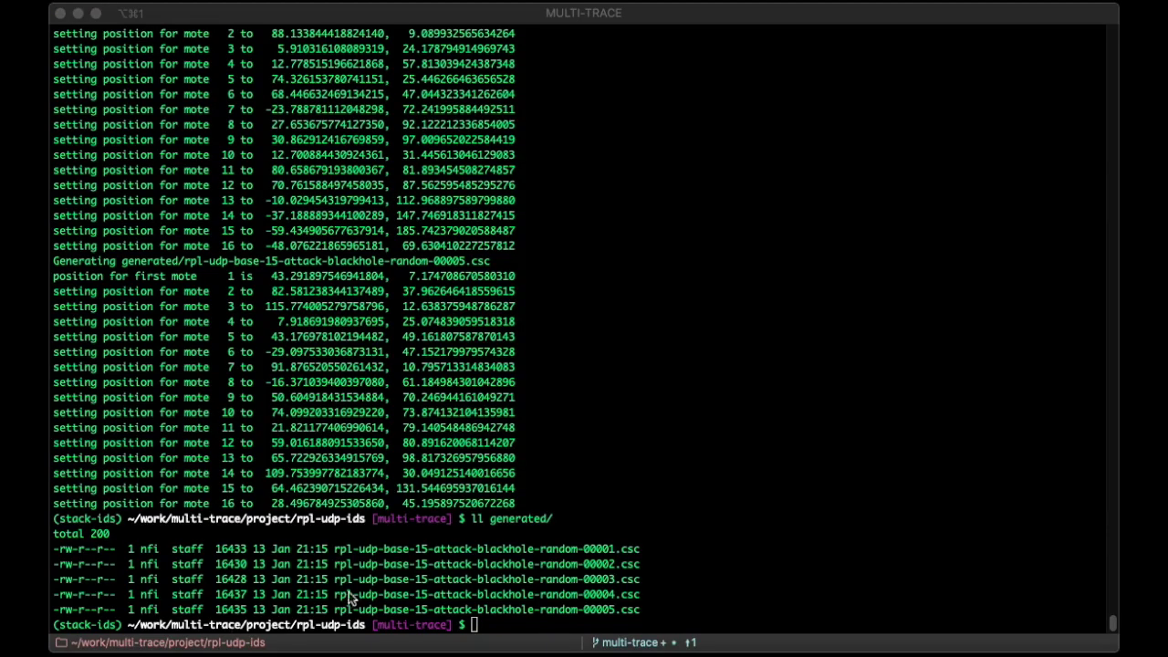
left_click(398, 573)
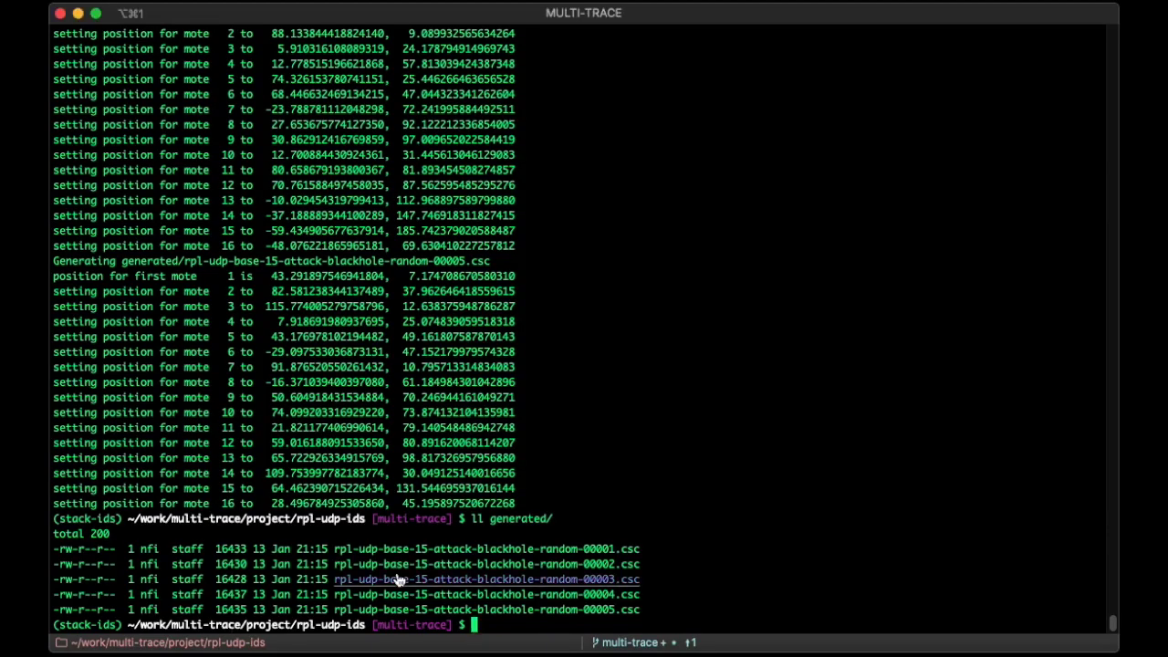
Step: Generate 5 more topologies from the same simulation as generated/rpl-udp-base-15-attack-blackhole-random-spread.csc with --min-distance 40, and list the generated/ folder
type("../scripts/generate-topology.py -c 5 -i simulations/rpl-udp-base-15-attack-blackhole-random.csc -o generated/rpl-udp-base-15-attack-blackhole-random-spread.csc --min-distance 40")
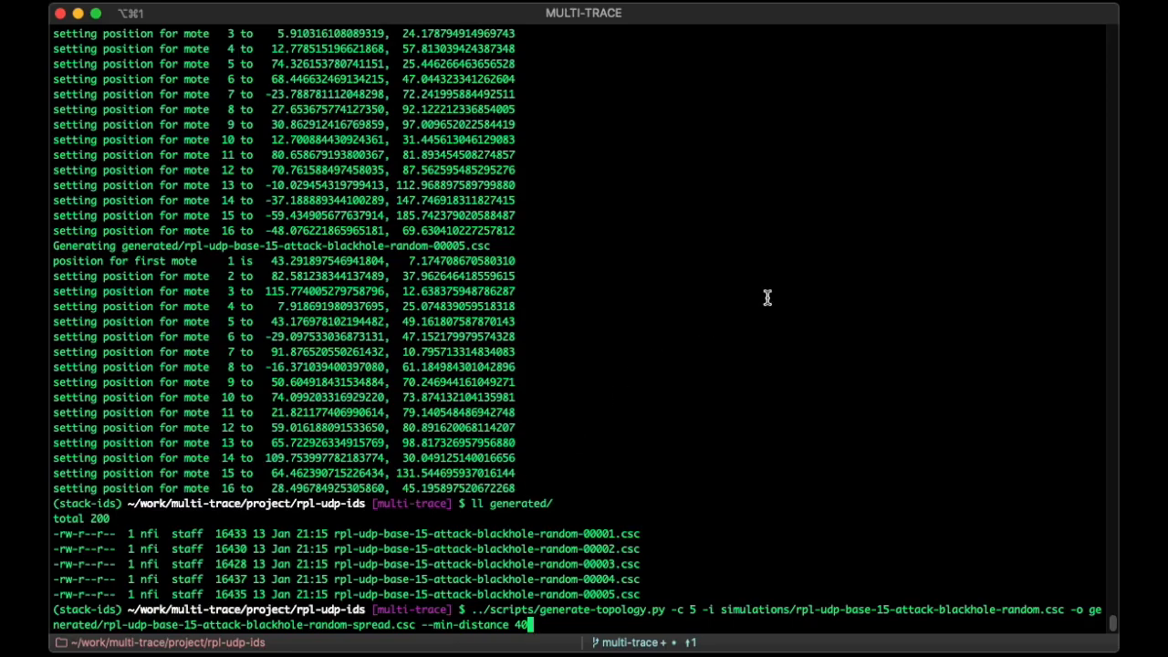
key("Left")
key("Left")
key("Left")
key("Return")
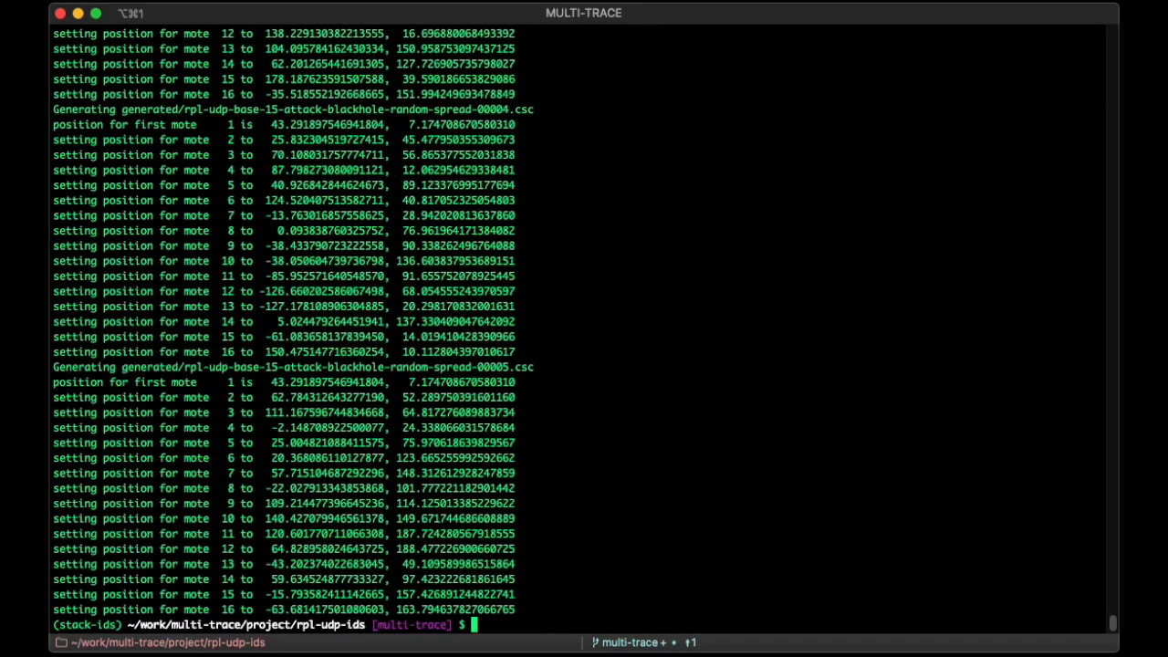
type("ll generated/")
key("Return")
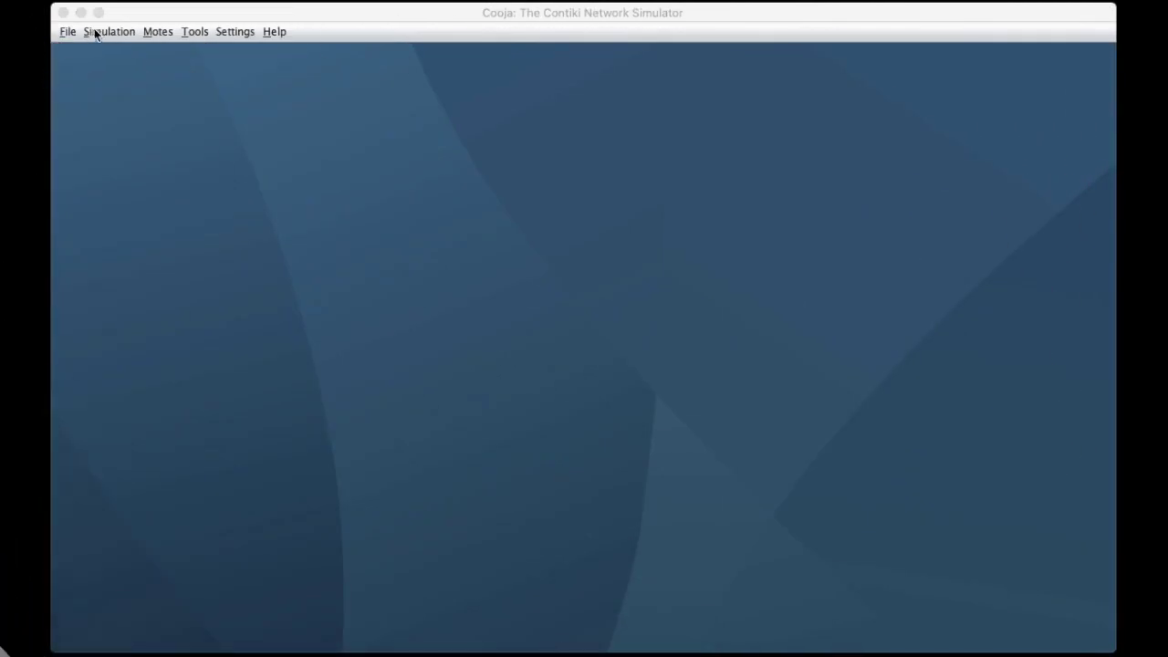
Step: Switch to Cooja, open generated/rpl-udp-base-15-attack-blackhole-random-00001.csc and dismiss its compilation warnings
left_click(70, 32)
mouse_move(109, 70)
left_click(321, 78)
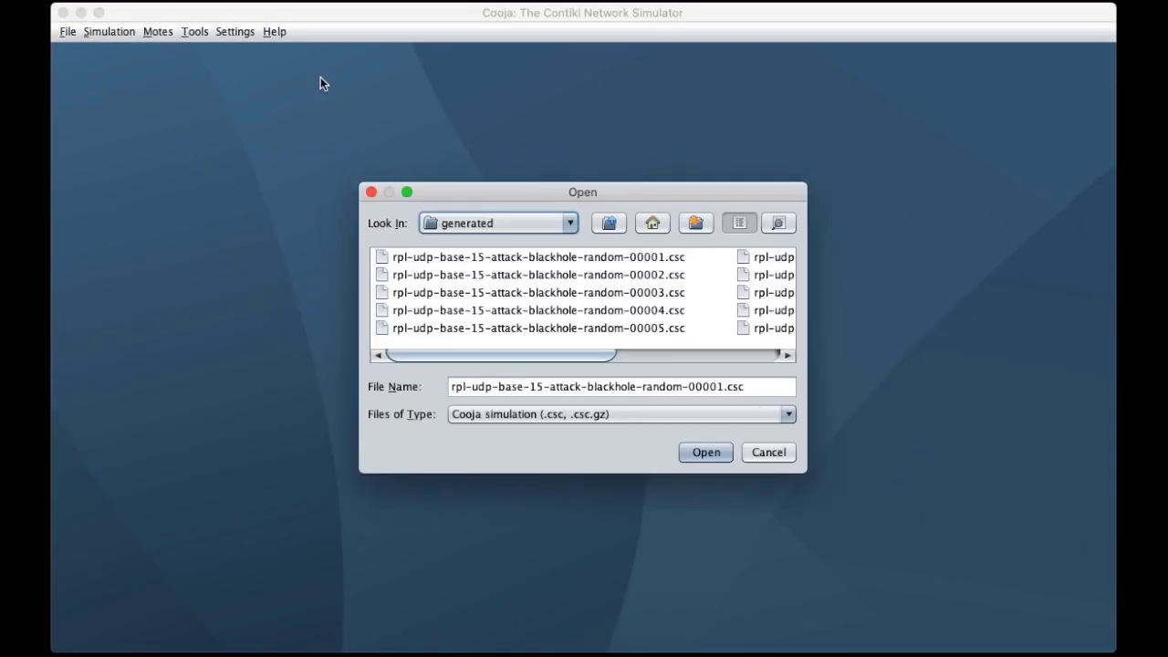
double_click(529, 259)
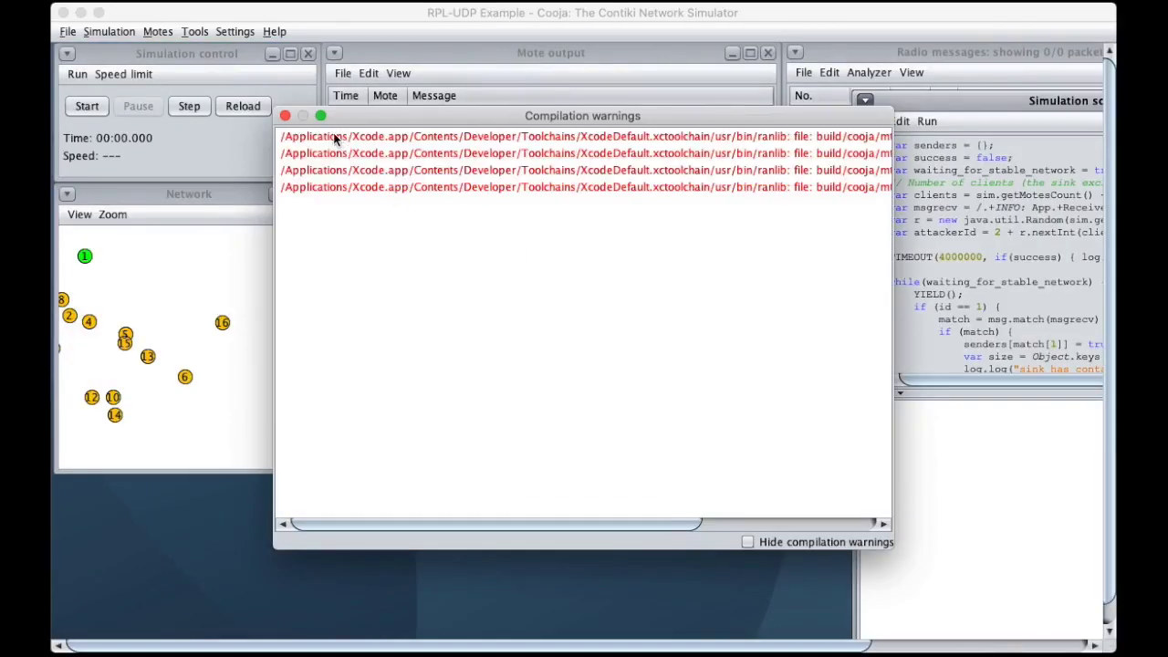
left_click(285, 116)
Step: Fit all motes of the first random topology into the Network view and examine their placement
left_click(109, 206)
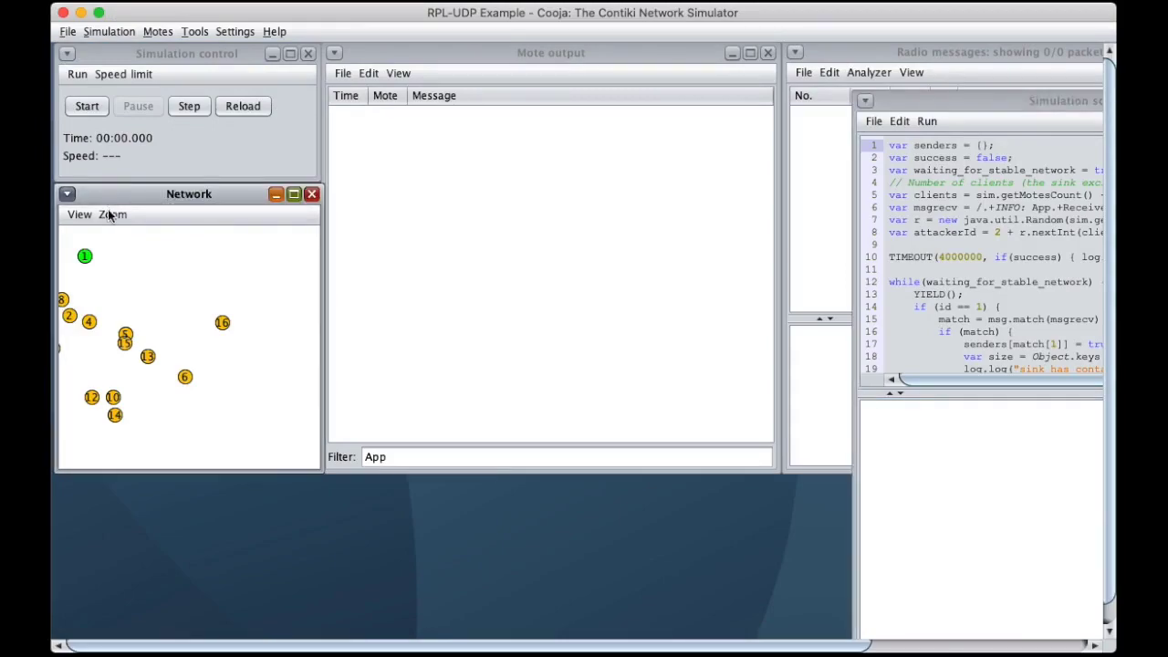
left_click(112, 213)
left_click(119, 266)
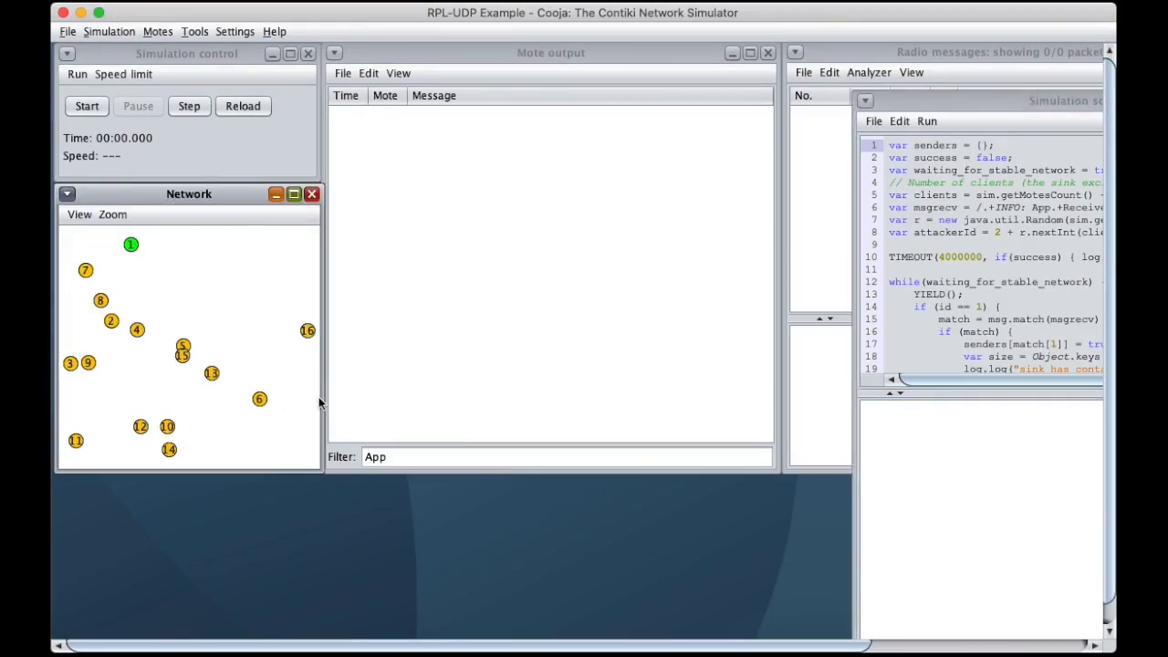
left_click(182, 356)
left_click(178, 260)
Step: Open generated/rpl-udp-base-15-attack-blackhole-random-spread-00001.csc in place of the current simulation and dismiss its compilation warnings
left_click(68, 32)
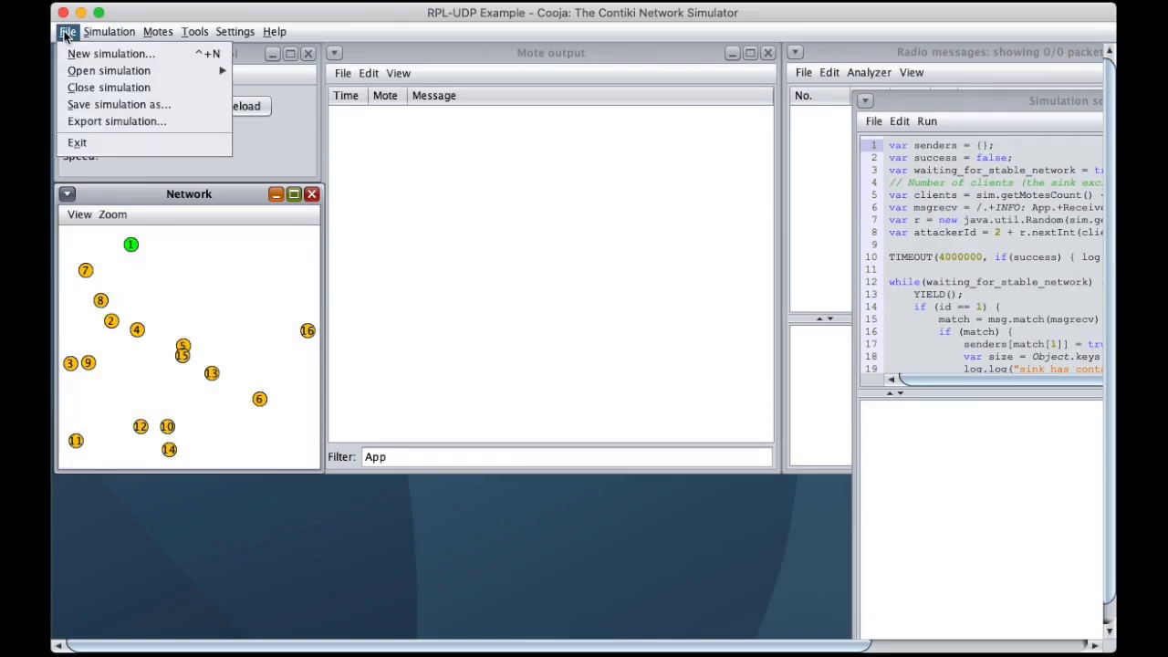
mouse_move(78, 72)
left_click(303, 71)
left_click(659, 364)
left_click(680, 355)
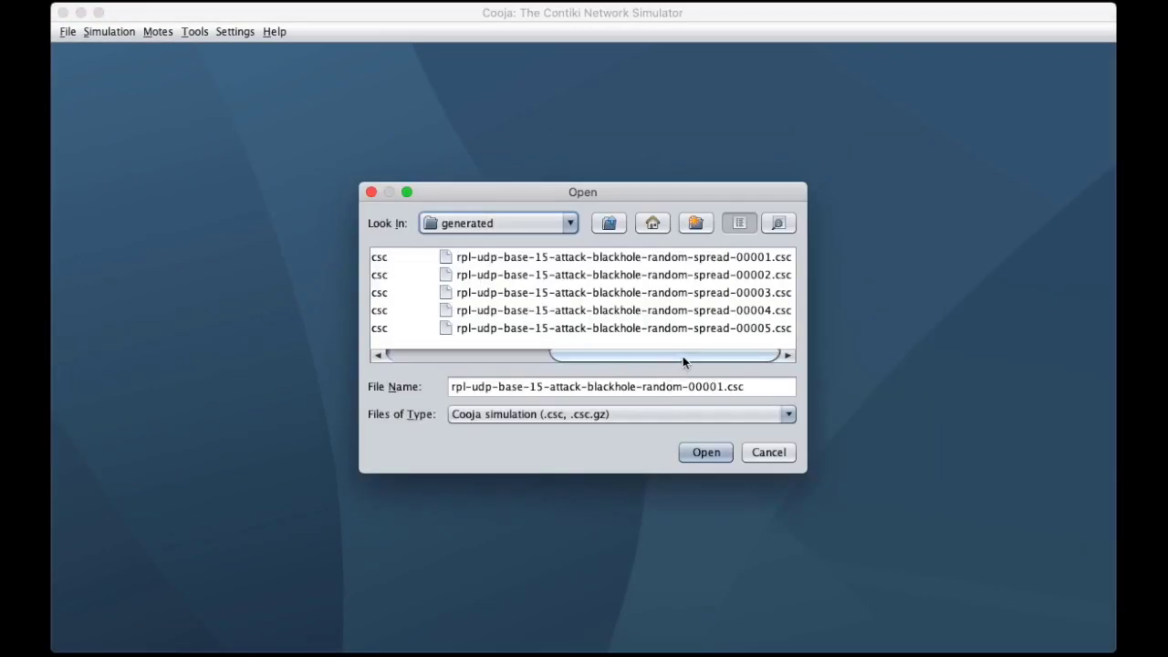
double_click(671, 256)
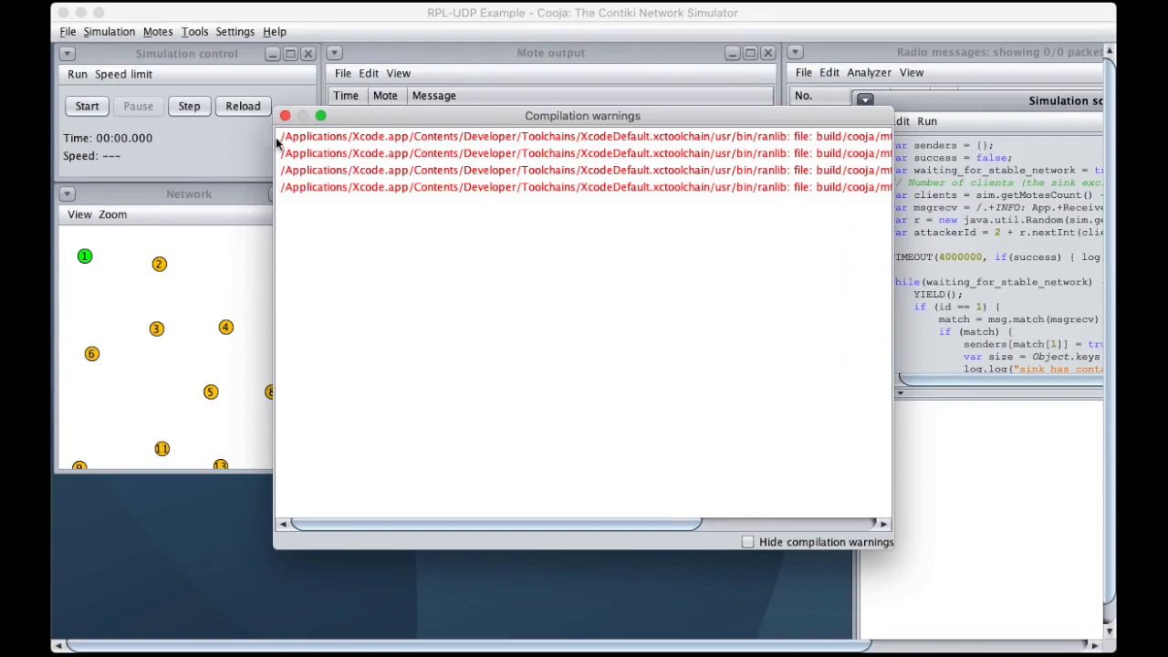
left_click(285, 115)
Step: Fit the spread topology's motes into the Network view and examine the spacing between them
left_click(169, 201)
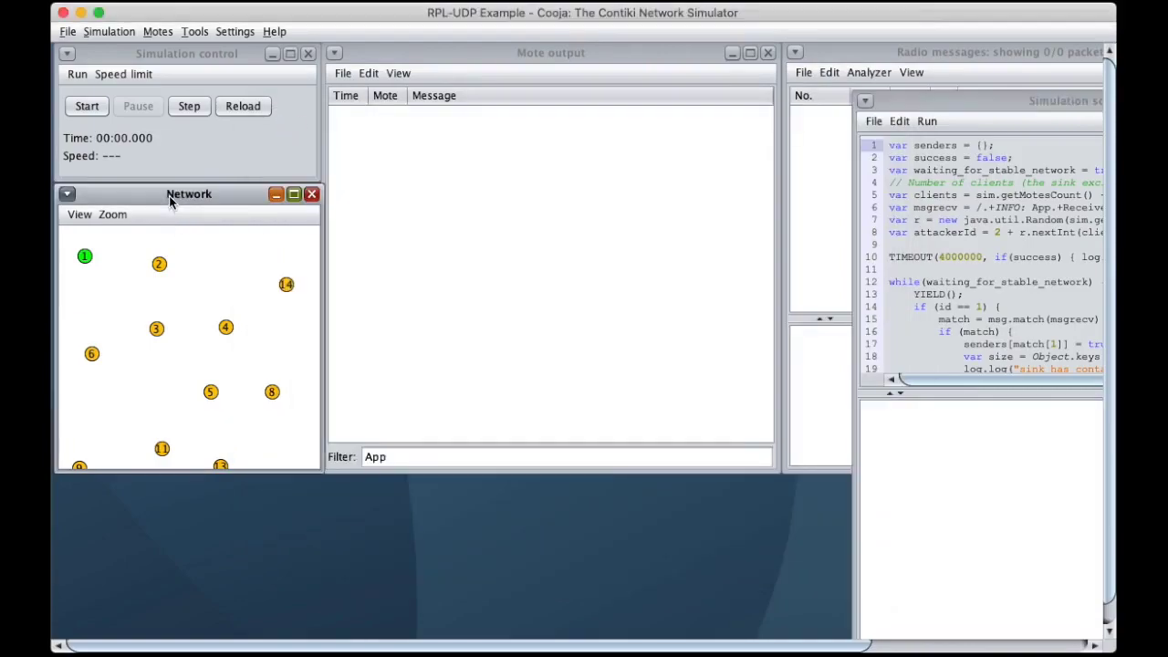
left_click(113, 215)
left_click(130, 271)
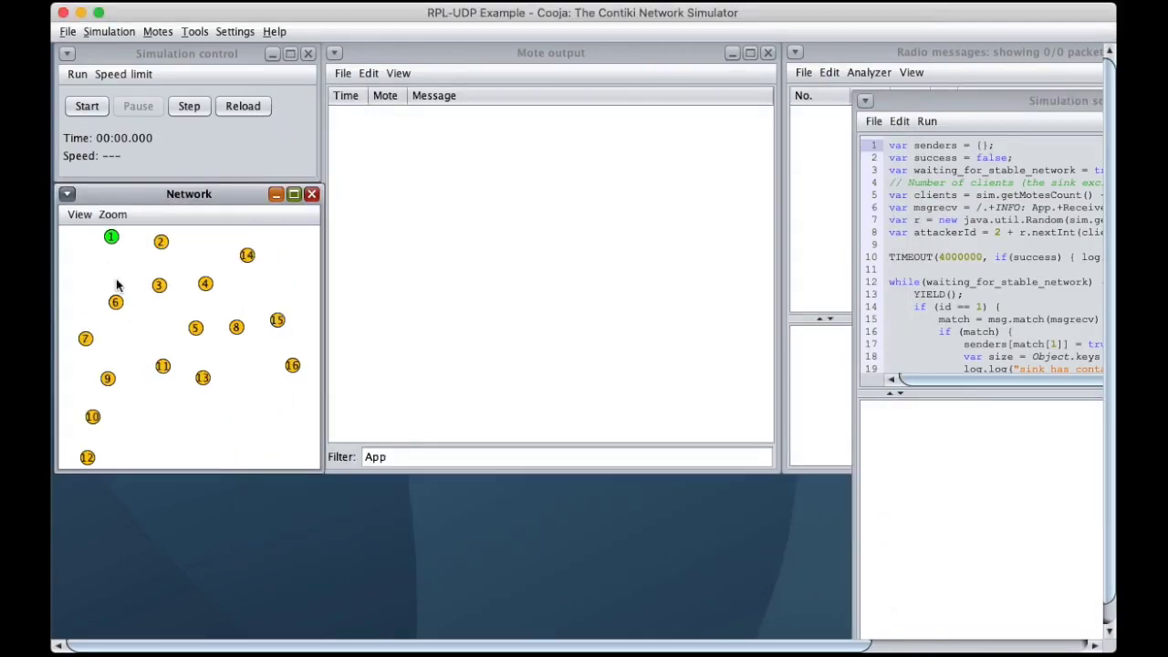
left_click(111, 238)
left_click(219, 433)
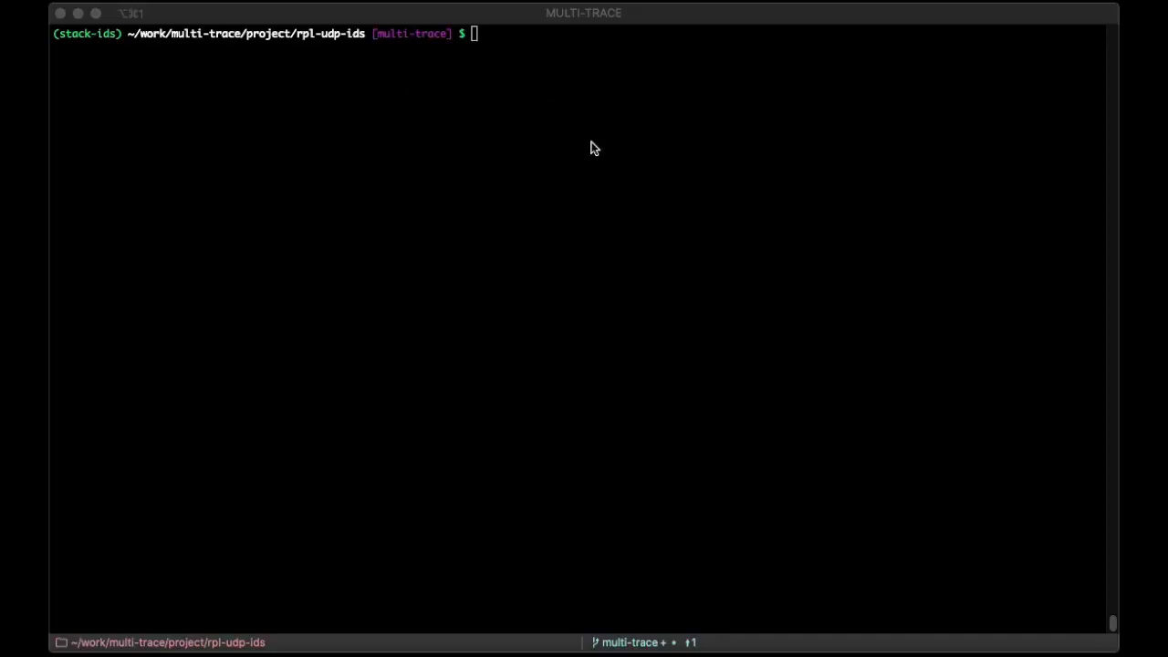
Step: Switch to the terminal and run all generated simulations with ../scripts/run-cooja.py generated/*.csc
left_click(590, 149)
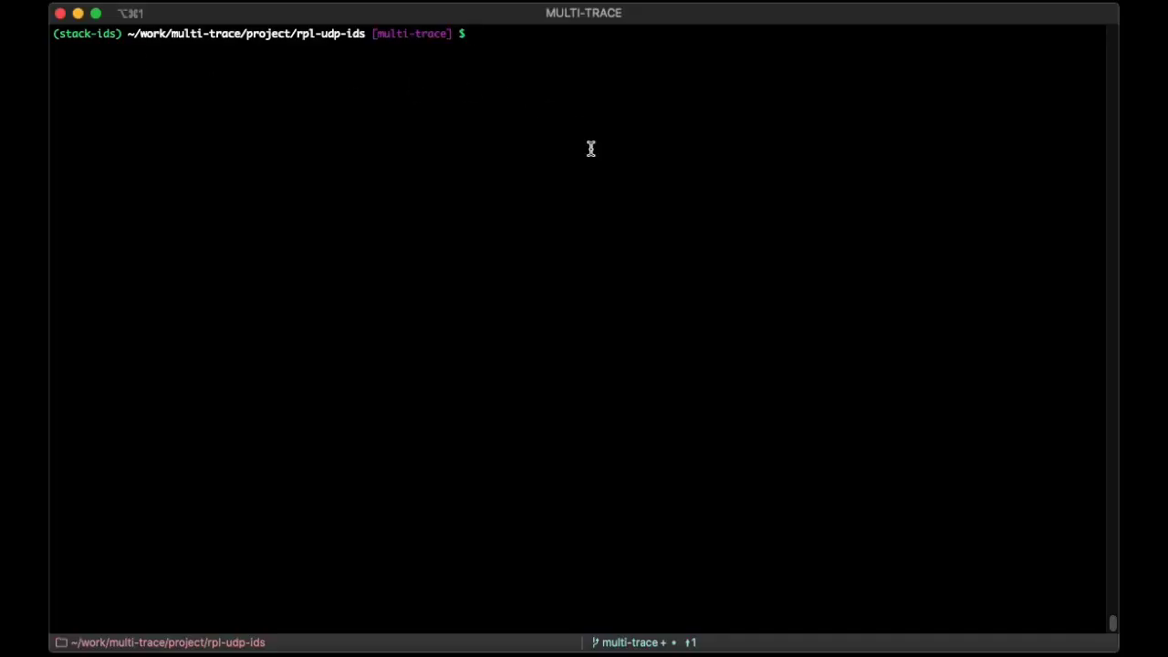
key("Up")
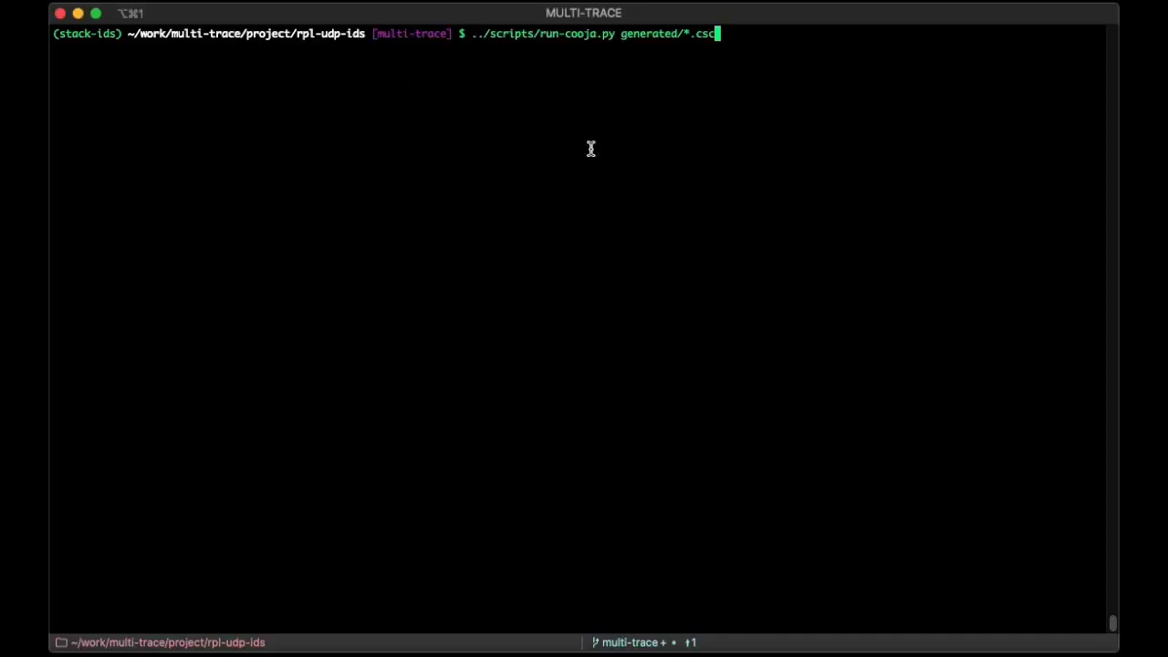
key("Return")
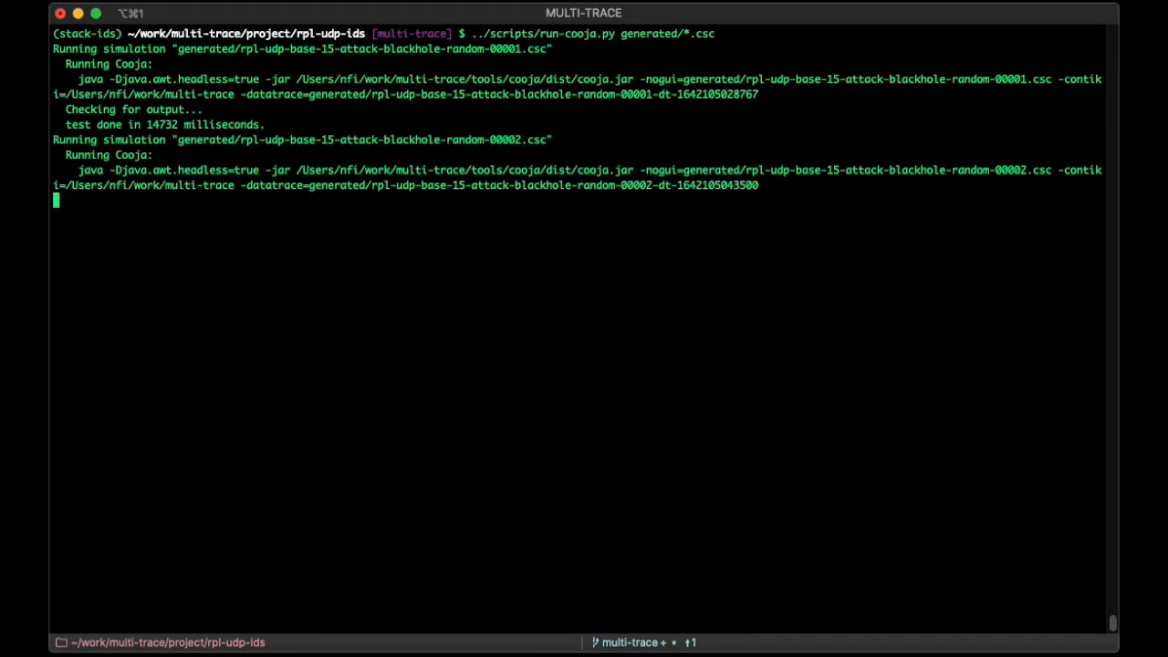
key("super+Tab")
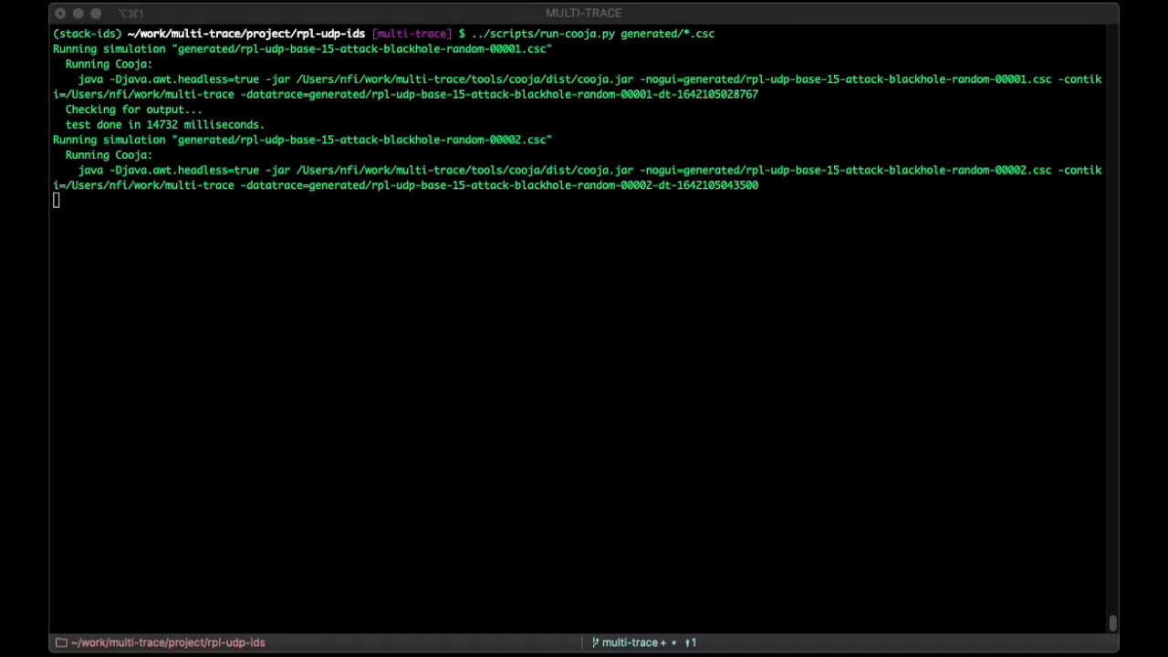
left_click(288, 17)
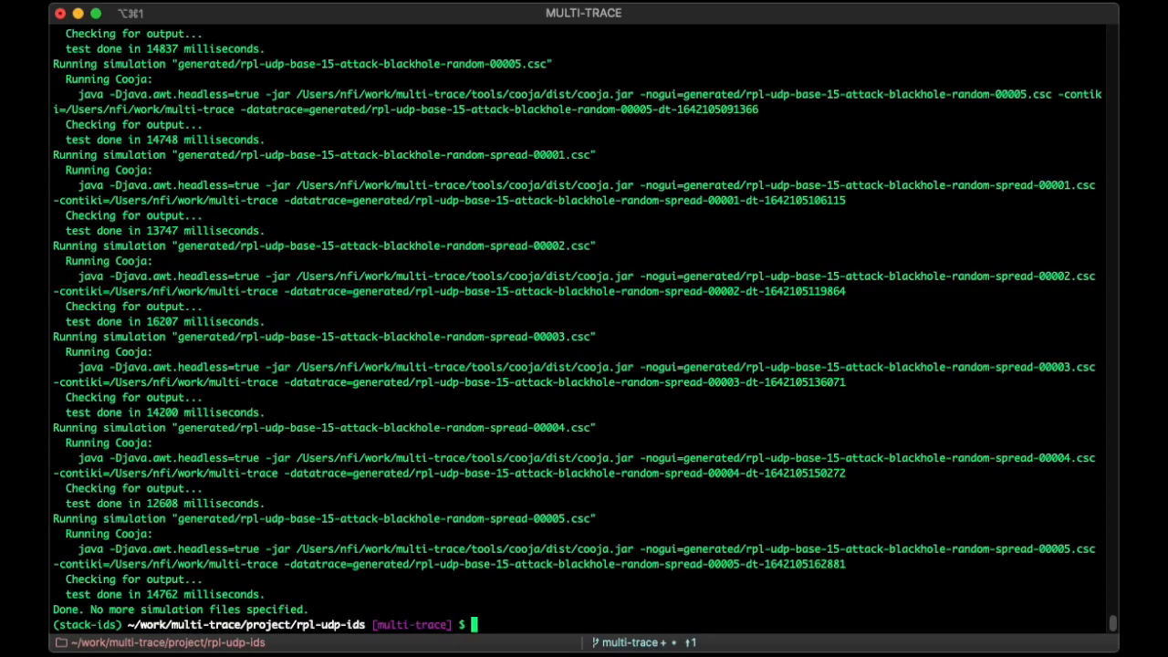
Step: List the generated/ folder and summarize the traces with ../scripts/coojatrace.py -s generated/rpl-udp-base-15-attack-blackhole-random-00001-dt-*
type("ll generated/")
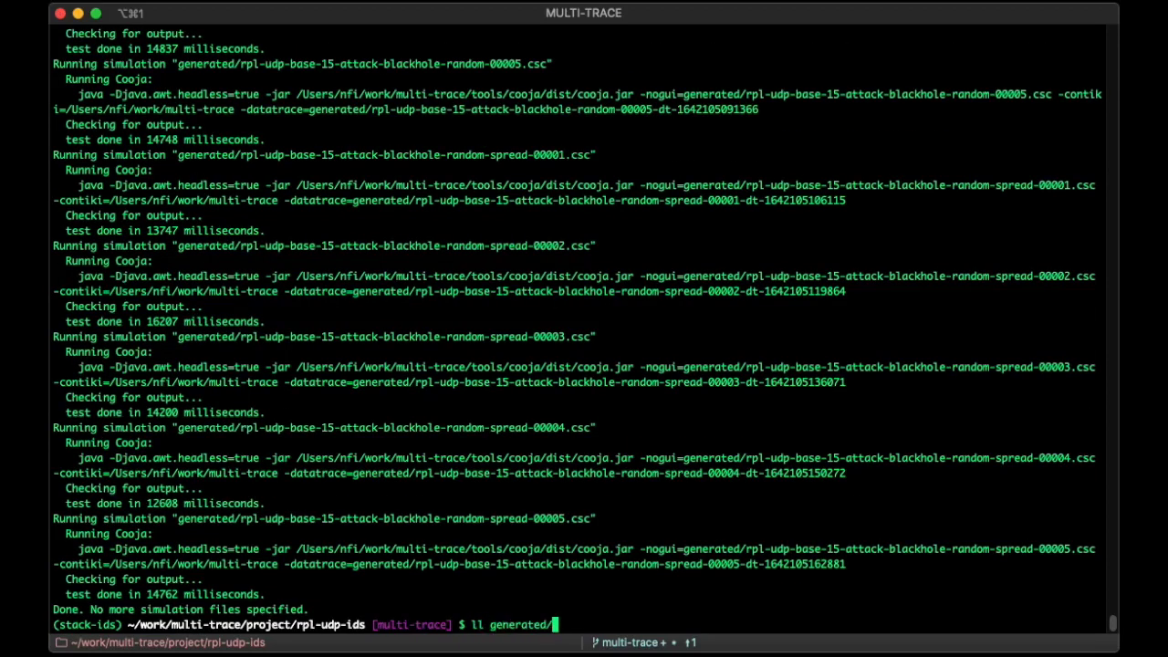
key("Return")
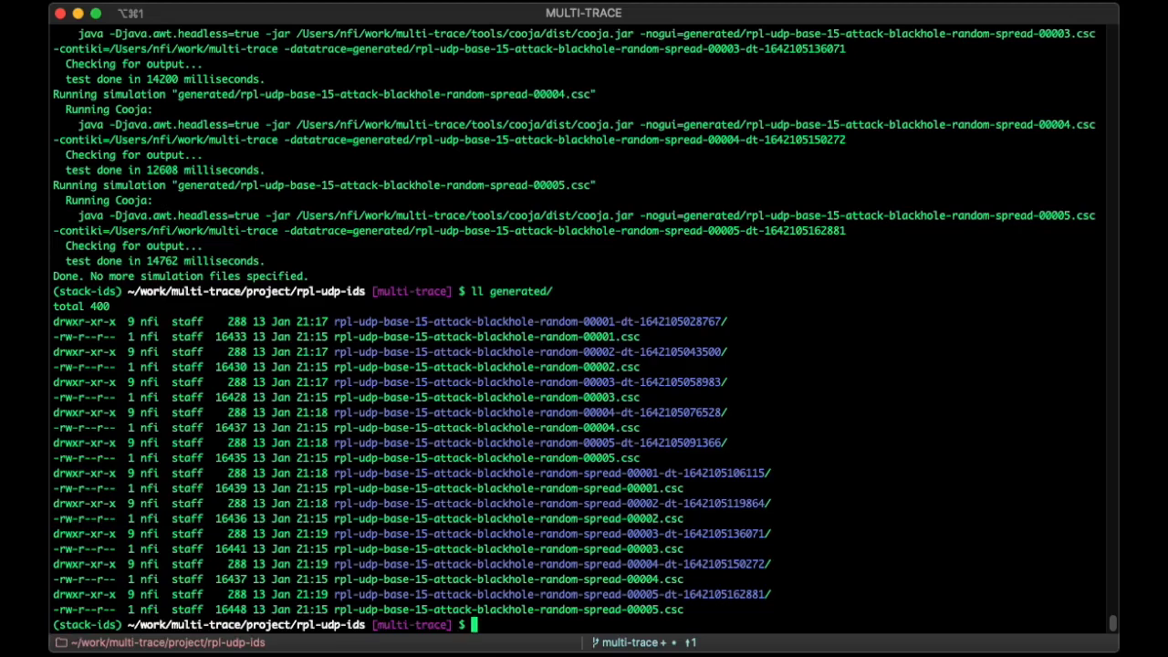
type("../scripts/coojatrace.py -s generated/rpl-udp-base-15-attack-blackhole-random-00001-dt-*")
key("Return")
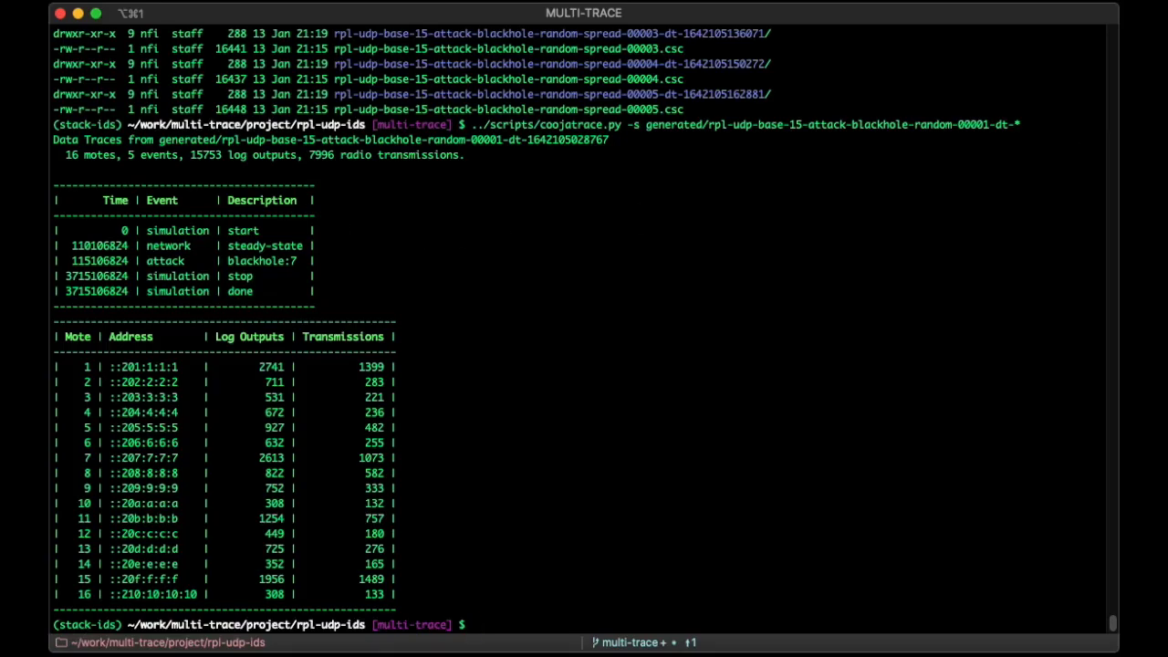
Step: Extract RPL features from the first random simulation's traces with ../scripts/extract-rpl-features.py generated/rpl-udp-base-15-attack-blackhole-random-00001-dt-*
key("super+Tab")
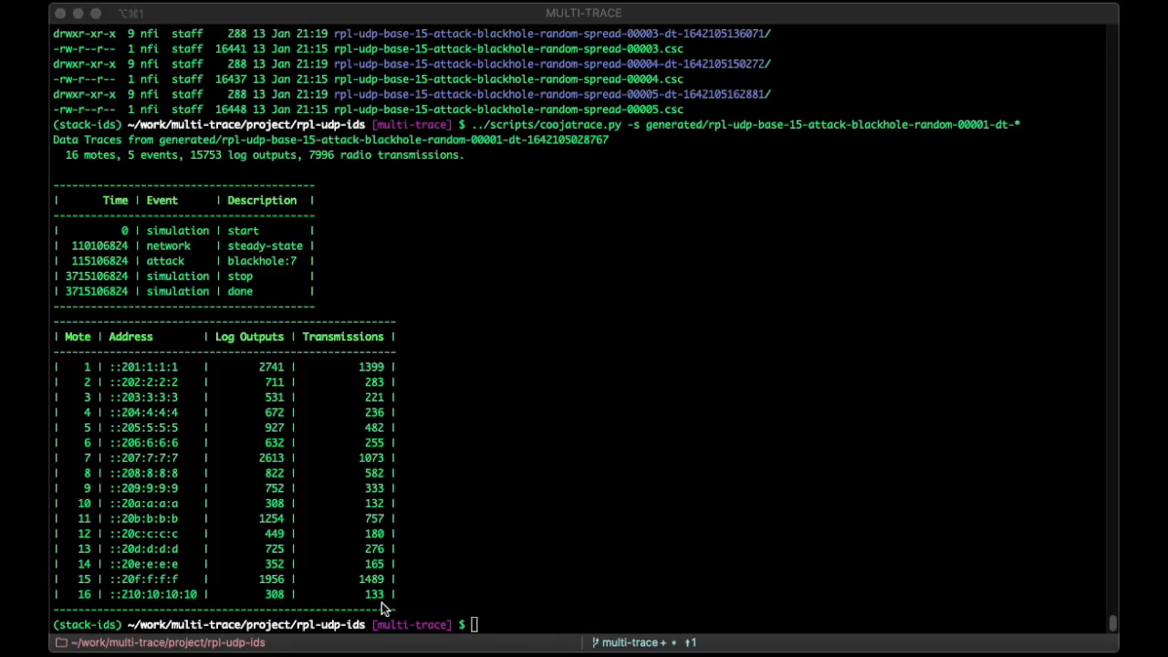
key("super+Tab")
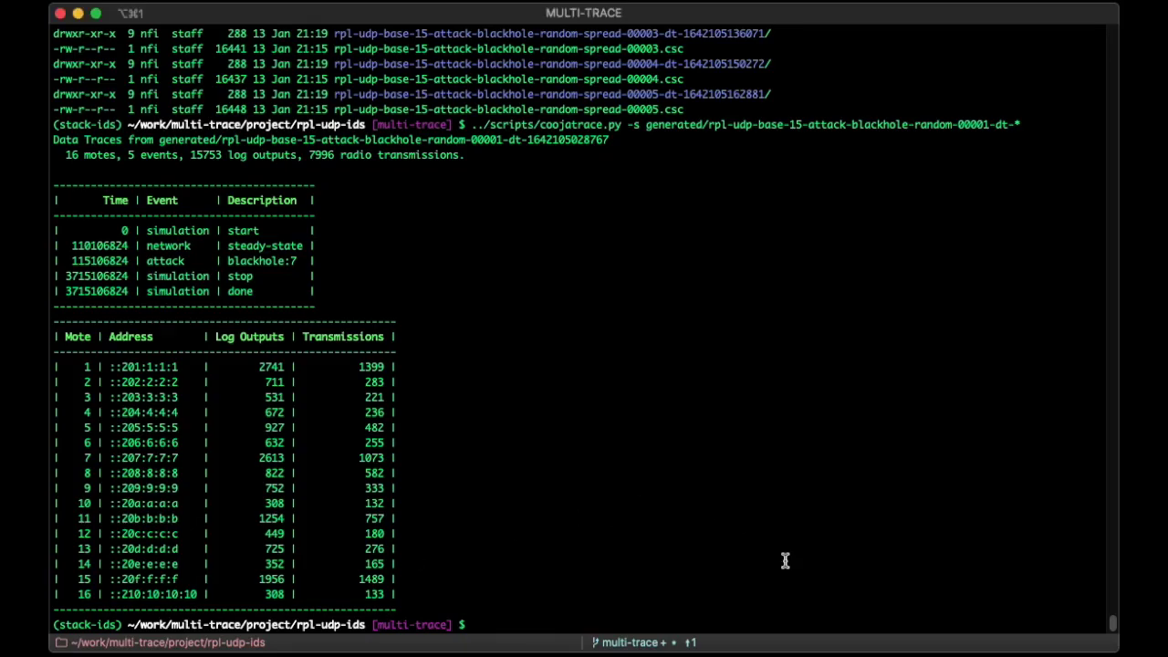
type("../scripts/extract-rpl-features.py generated/rpl-udp-base-15-attack-blackhole-random-00001-dt-*")
key("Return")
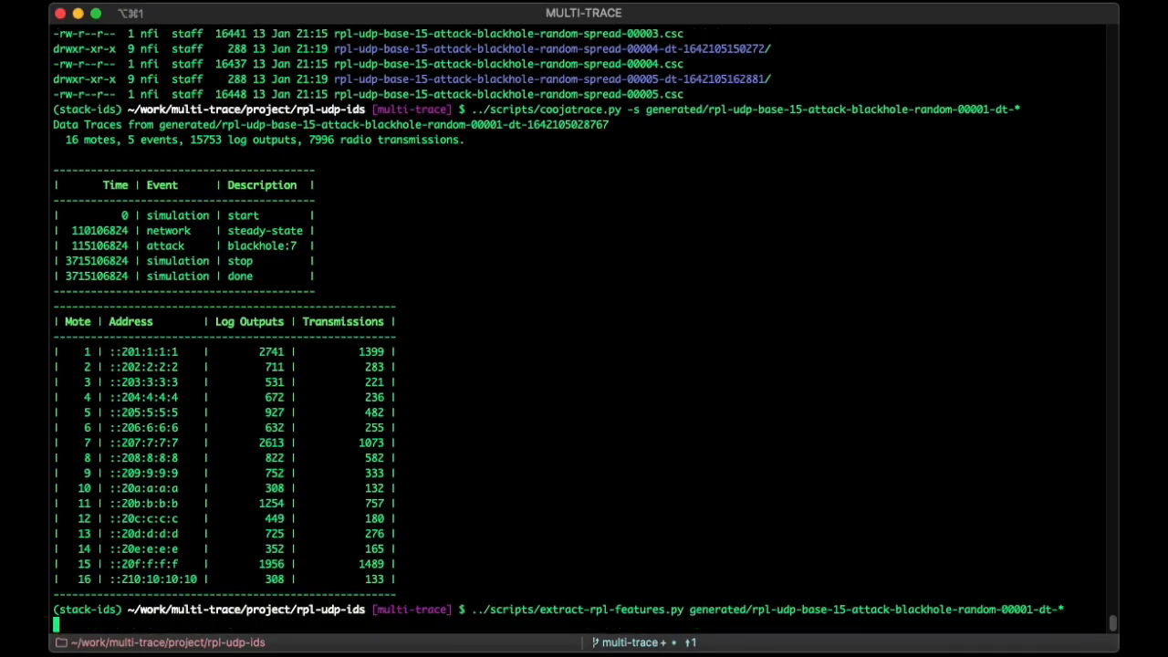